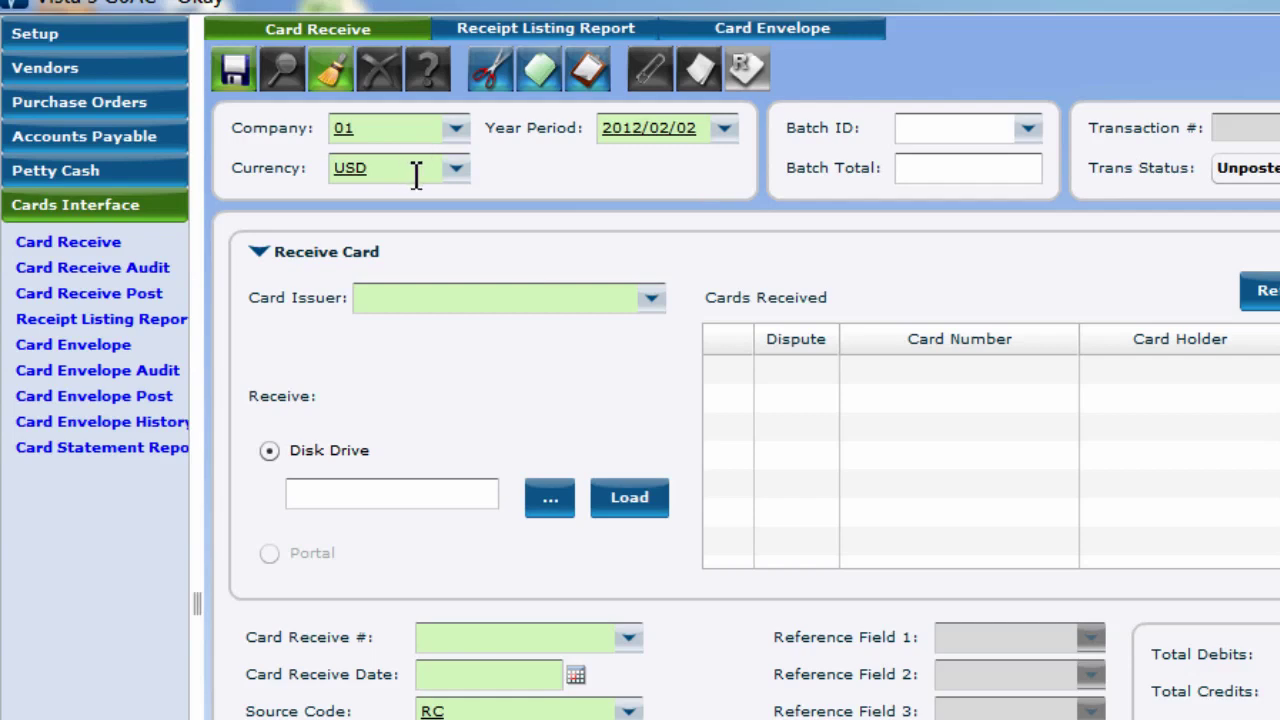
Set the card issuer to EP PETTY CASH CARD
left_click(651, 298)
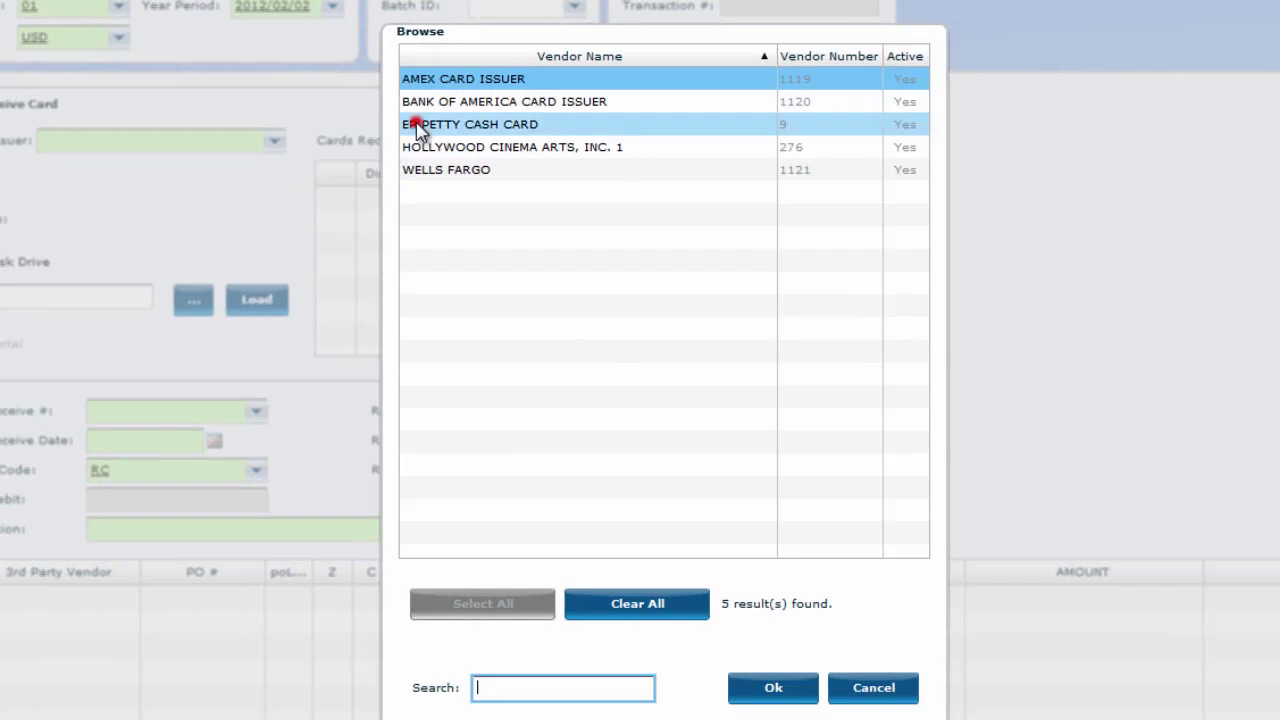
left_click(495, 155)
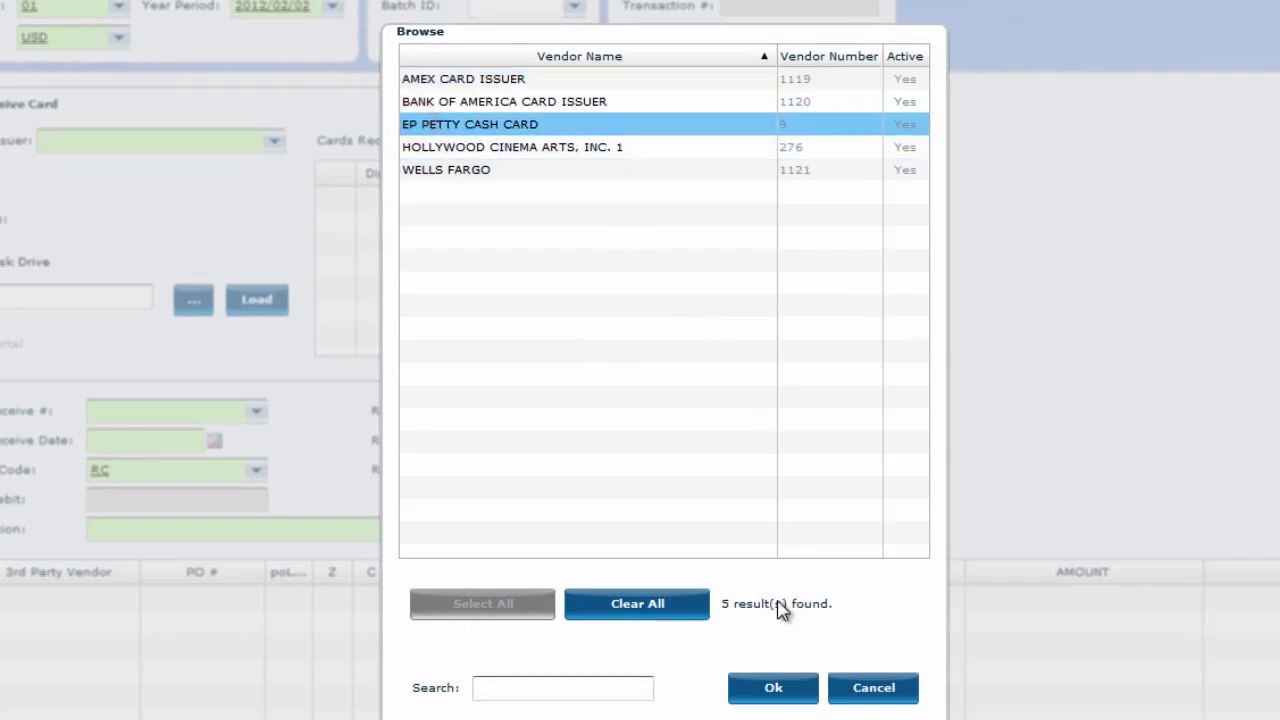
left_click(785, 687)
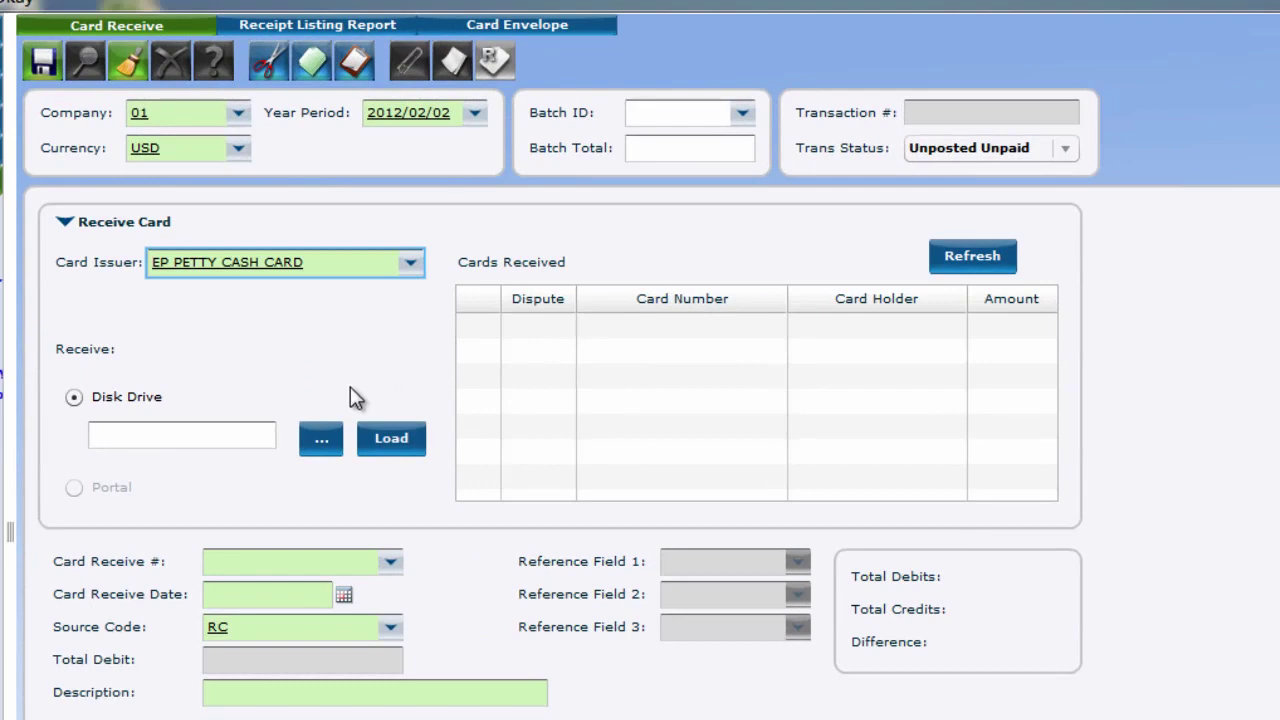
Choose the 4887CSV file on the Desktop as the transactions source
left_click(320, 444)
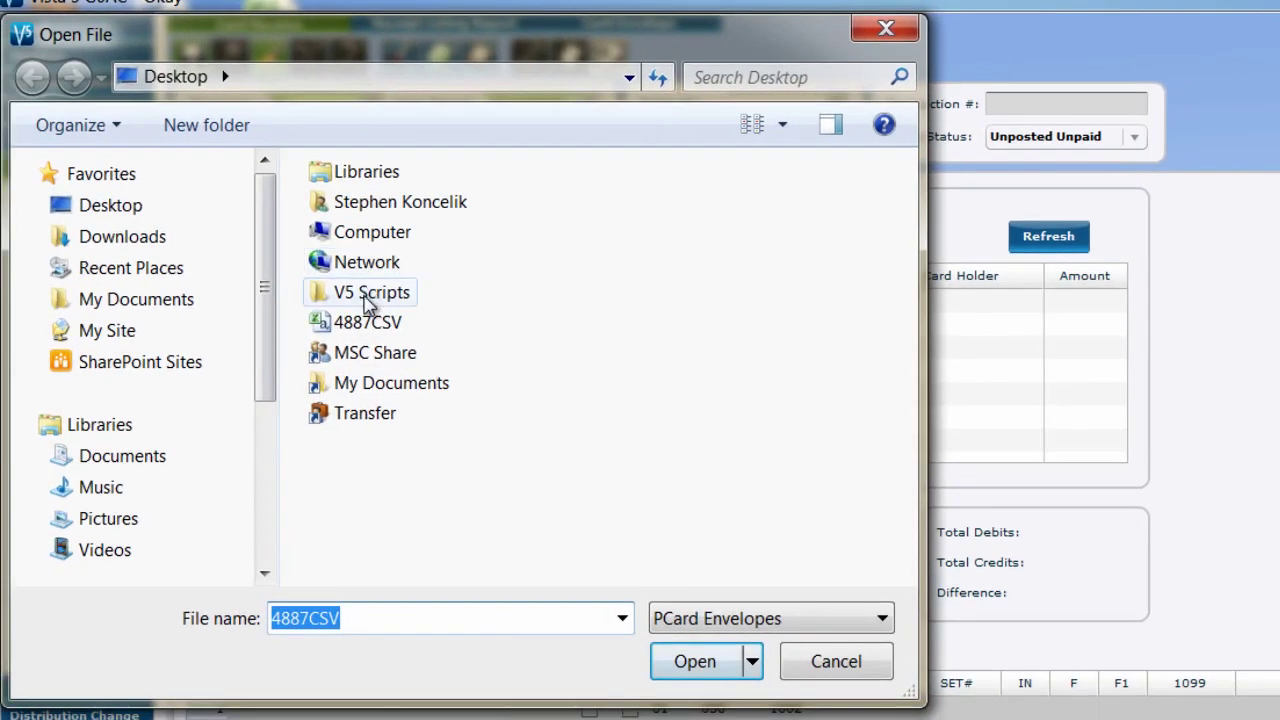
left_click(323, 330)
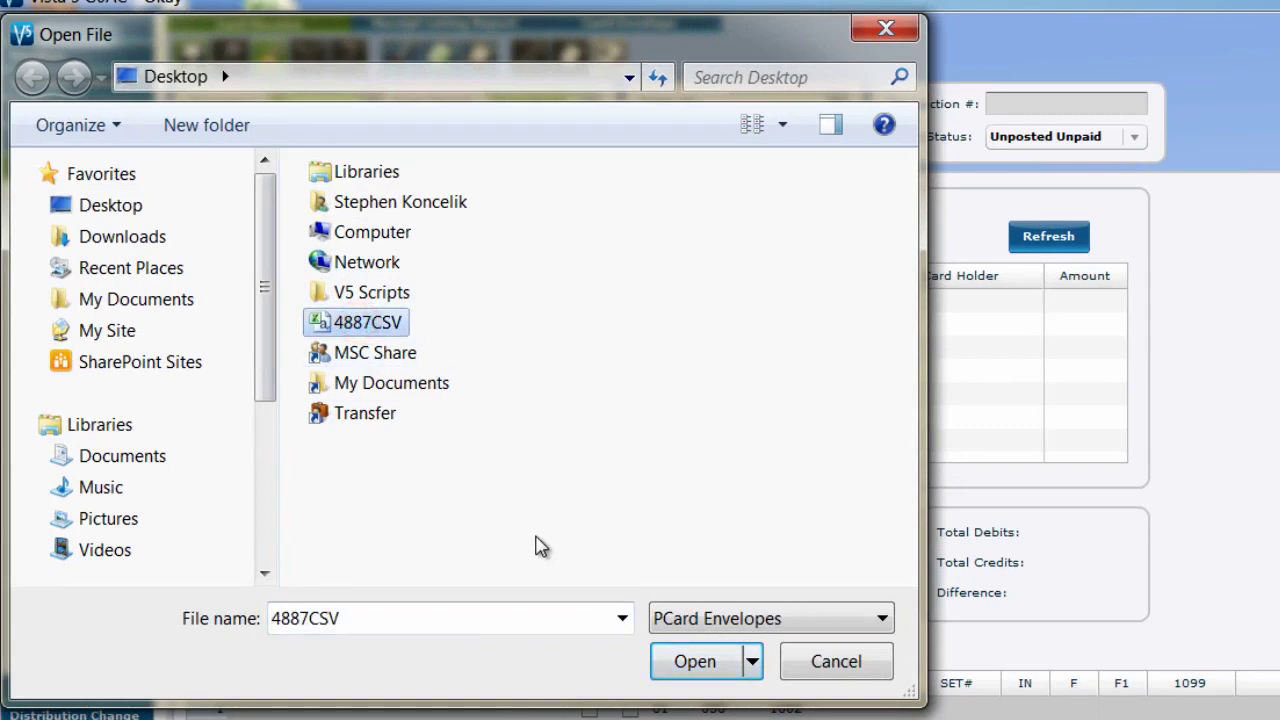
left_click(680, 655)
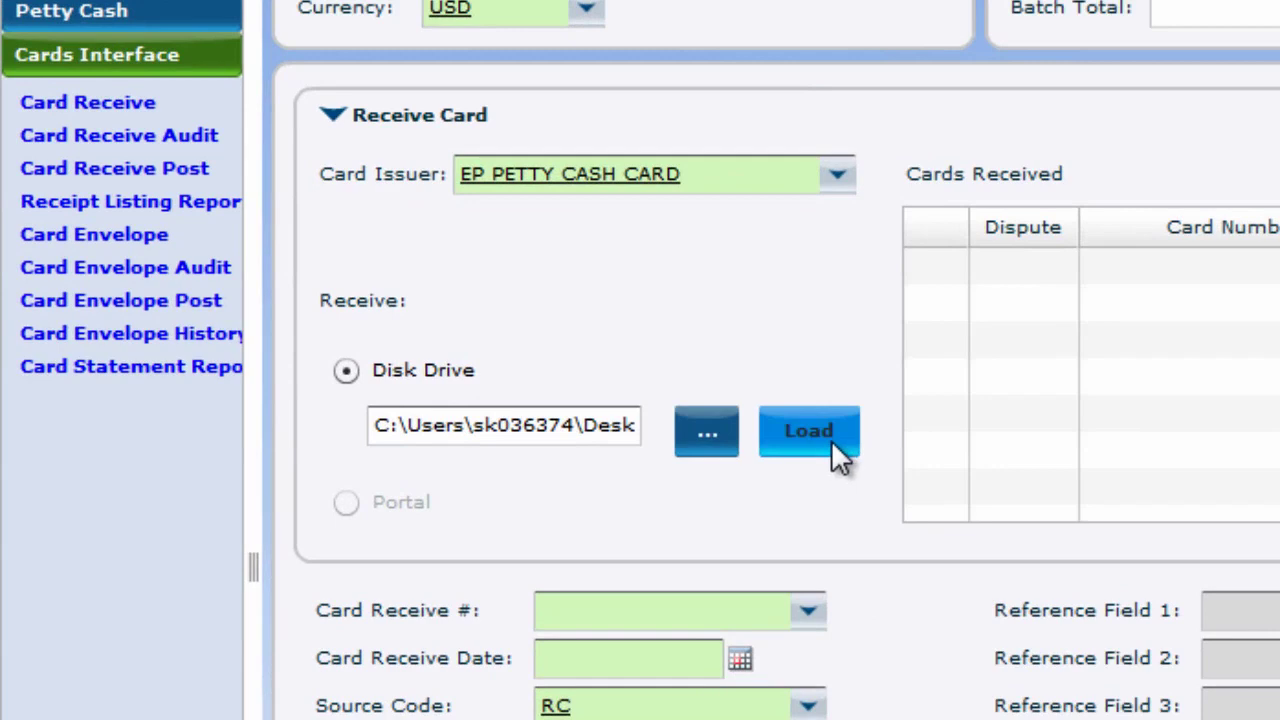
Load the 4887CSV transactions so the 1,885.78 card appears, then mark row 1 disputed
left_click(831, 440)
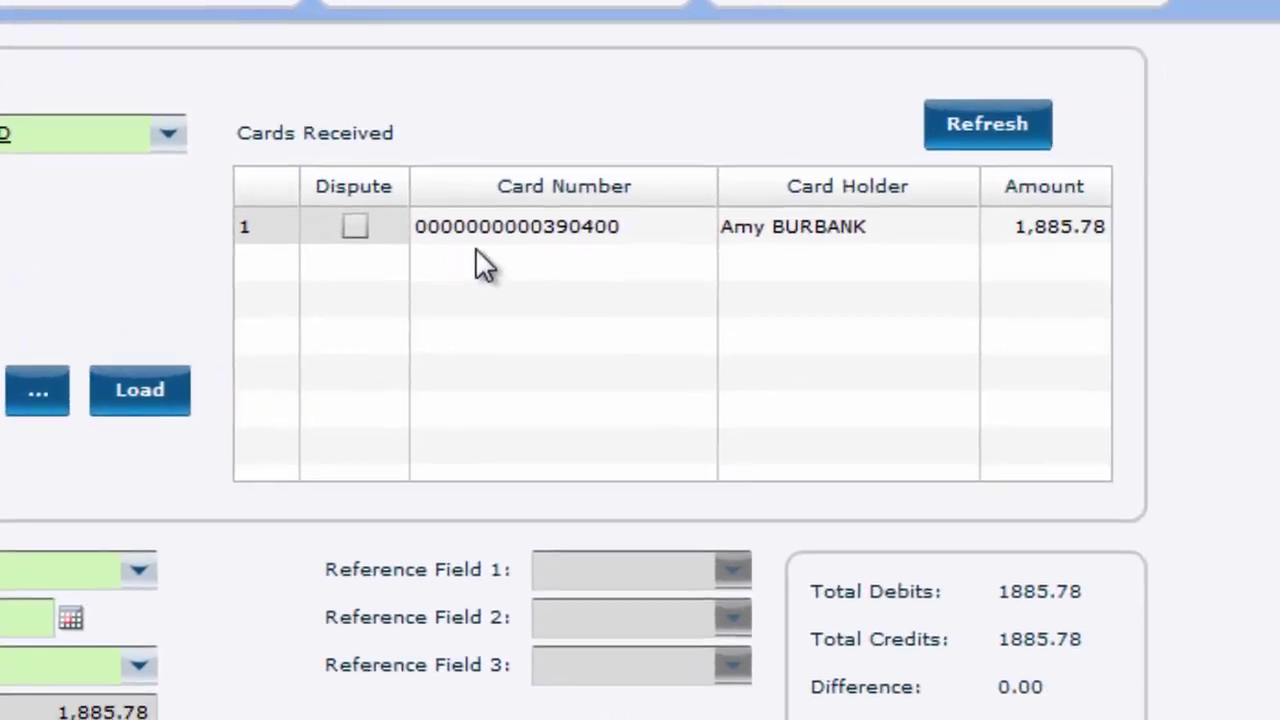
left_click(1230, 268)
left_click(925, 238)
left_click(1014, 230)
left_click(674, 228)
left_click(406, 230)
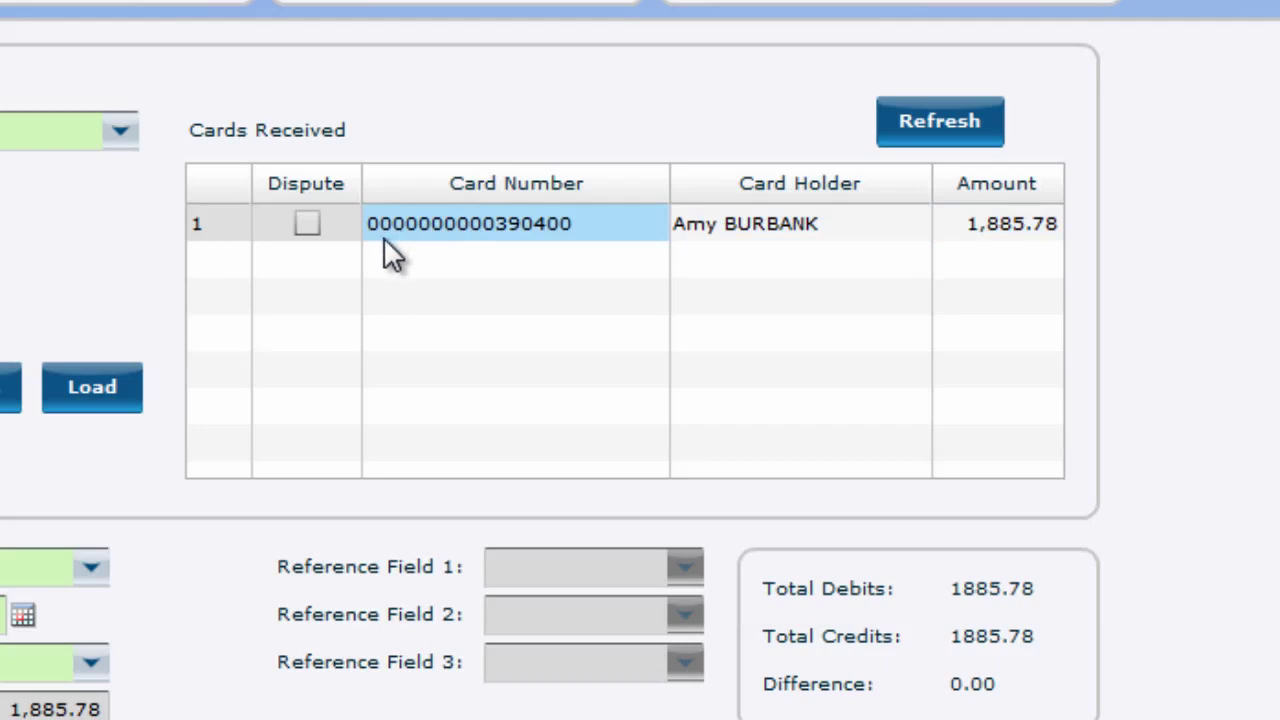
left_click(316, 224)
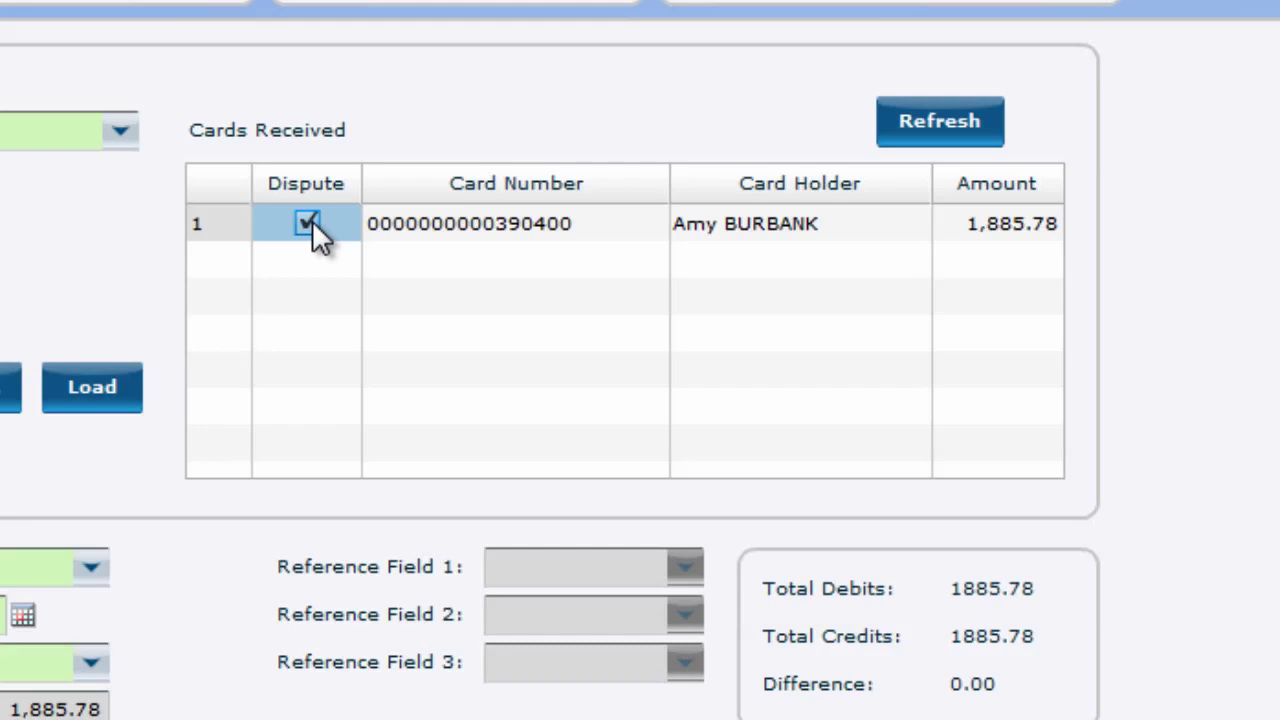
Clear the dispute flag, then set receipt number 1234 and receive date 06/10/2013
left_click(311, 222)
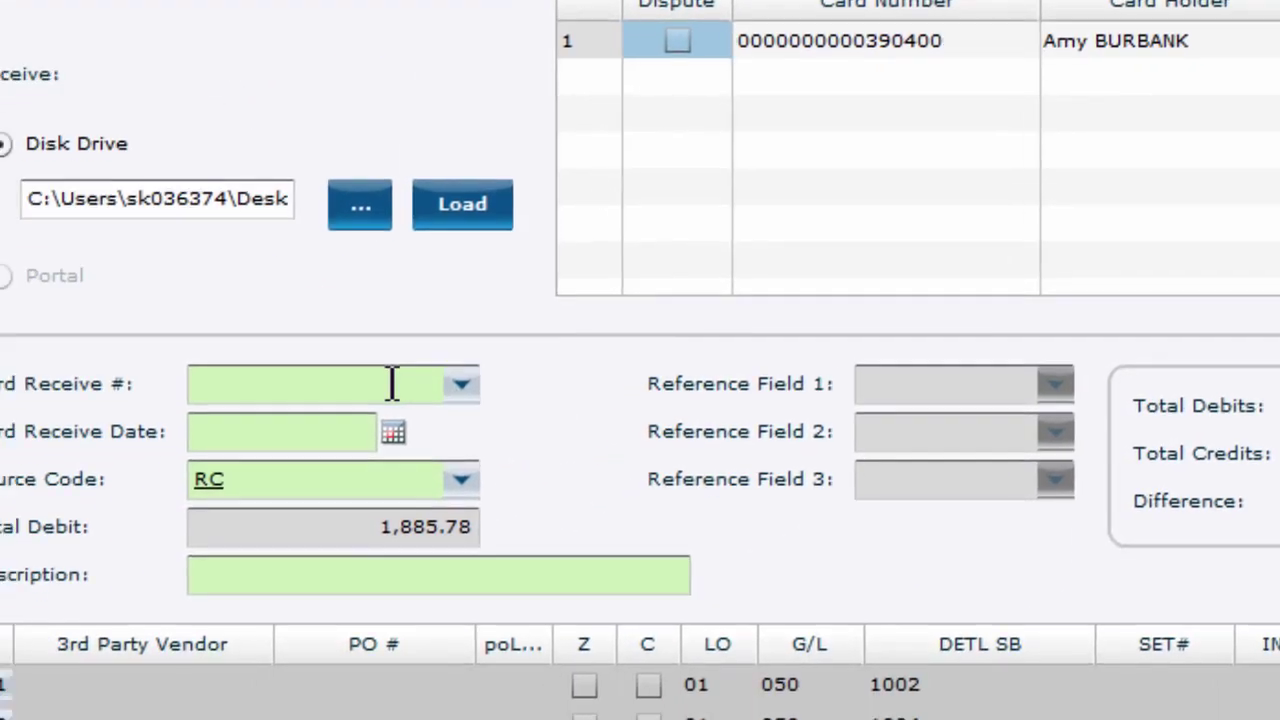
left_click(390, 383)
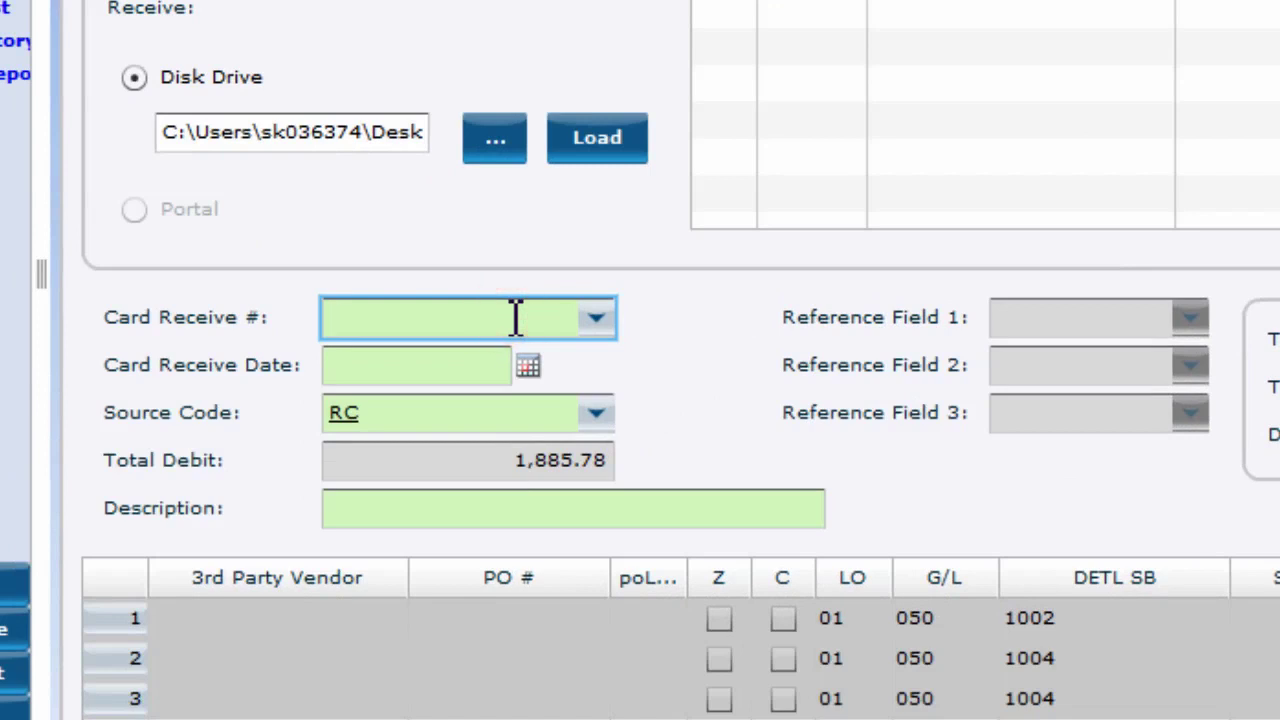
type("1234")
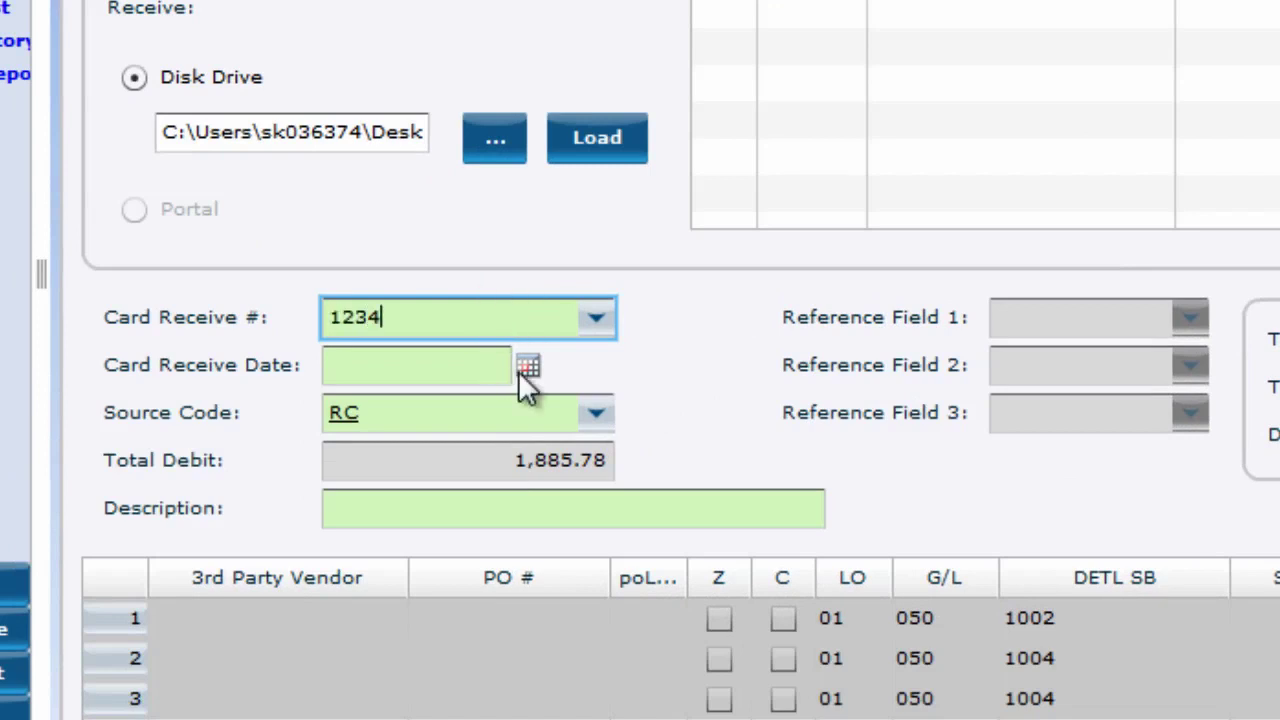
left_click(527, 367)
left_click(590, 533)
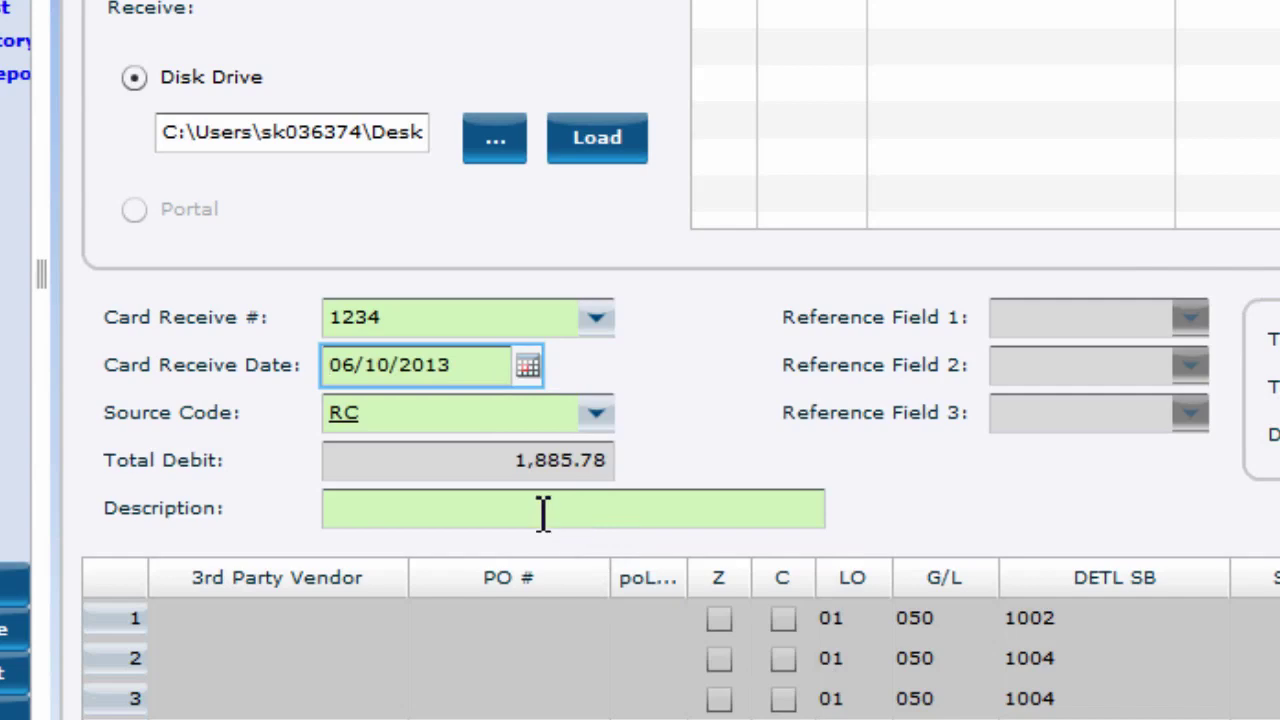
Enter 'description!' as the receipt description
left_click(540, 510)
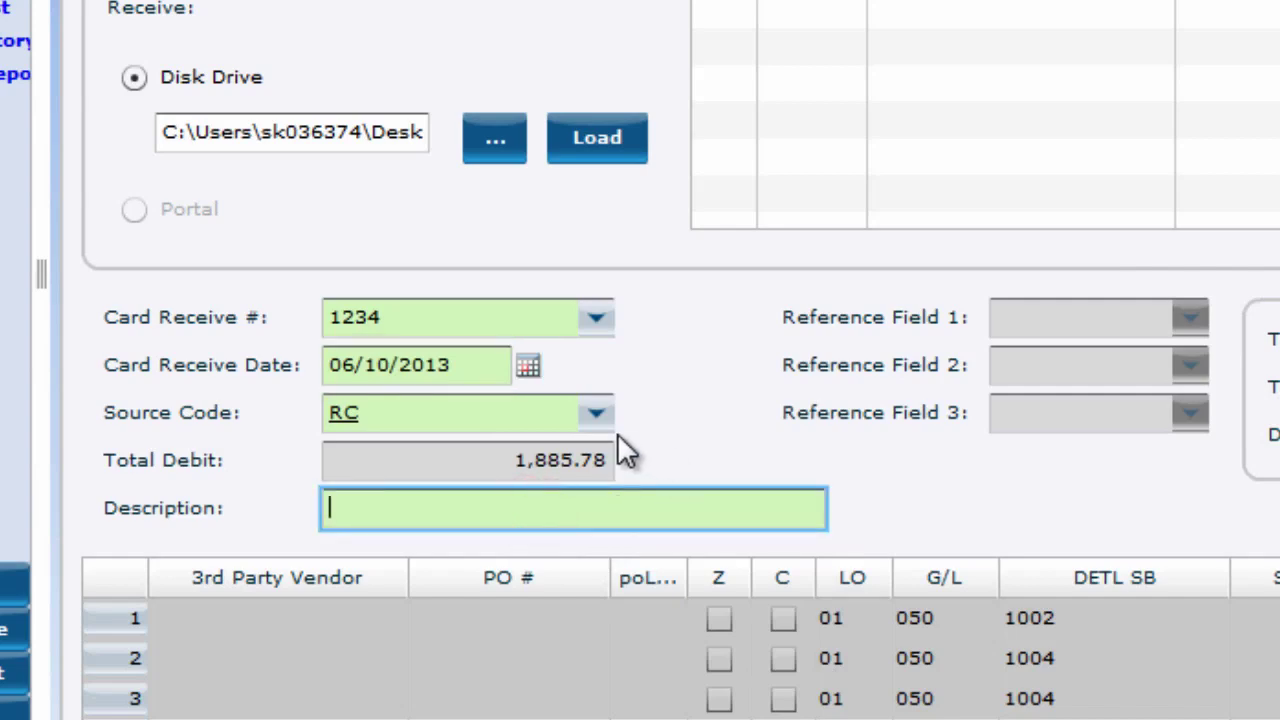
type("description!")
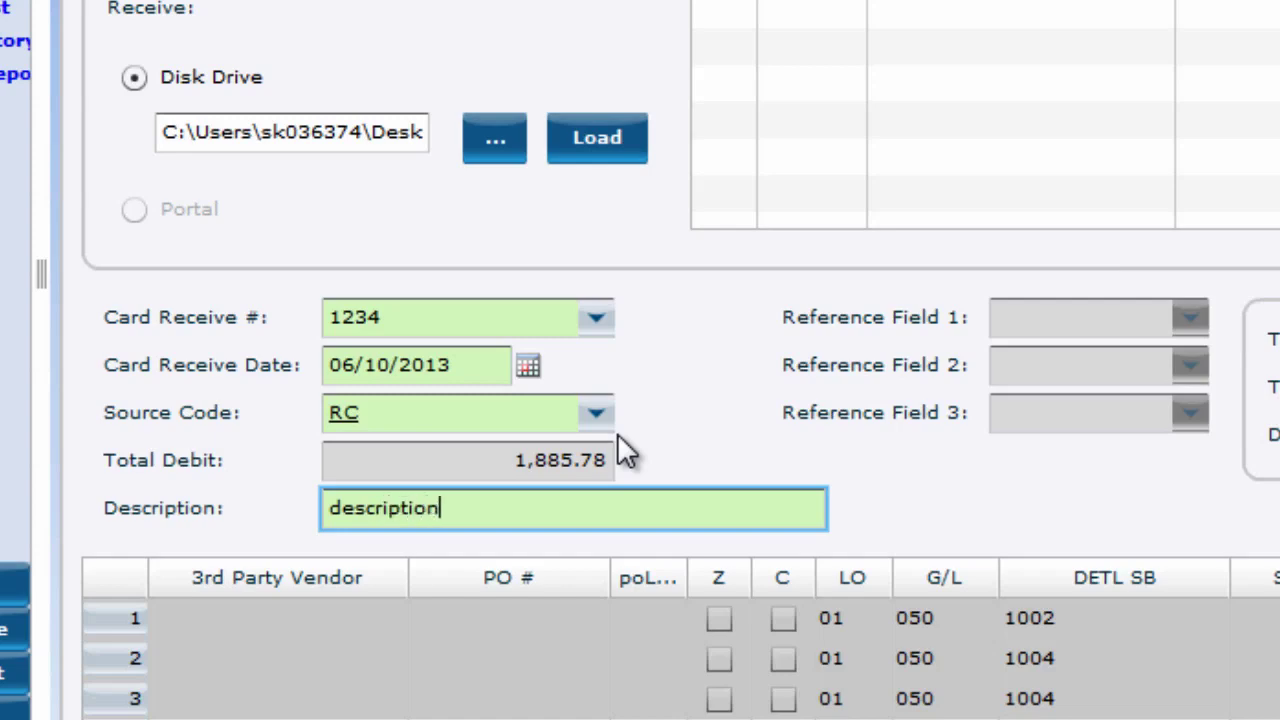
left_click(756, 467)
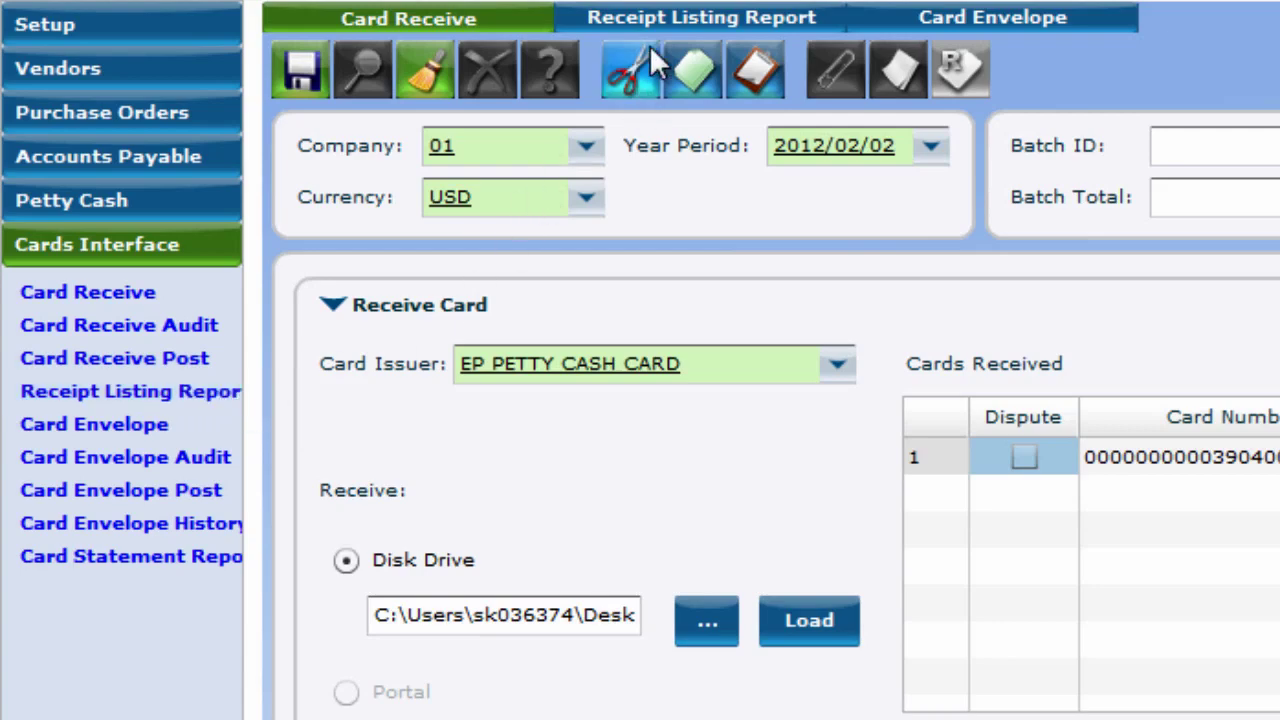
Run the Receipt Listing Report, scroll through its transactions, and close the viewer
left_click(712, 14)
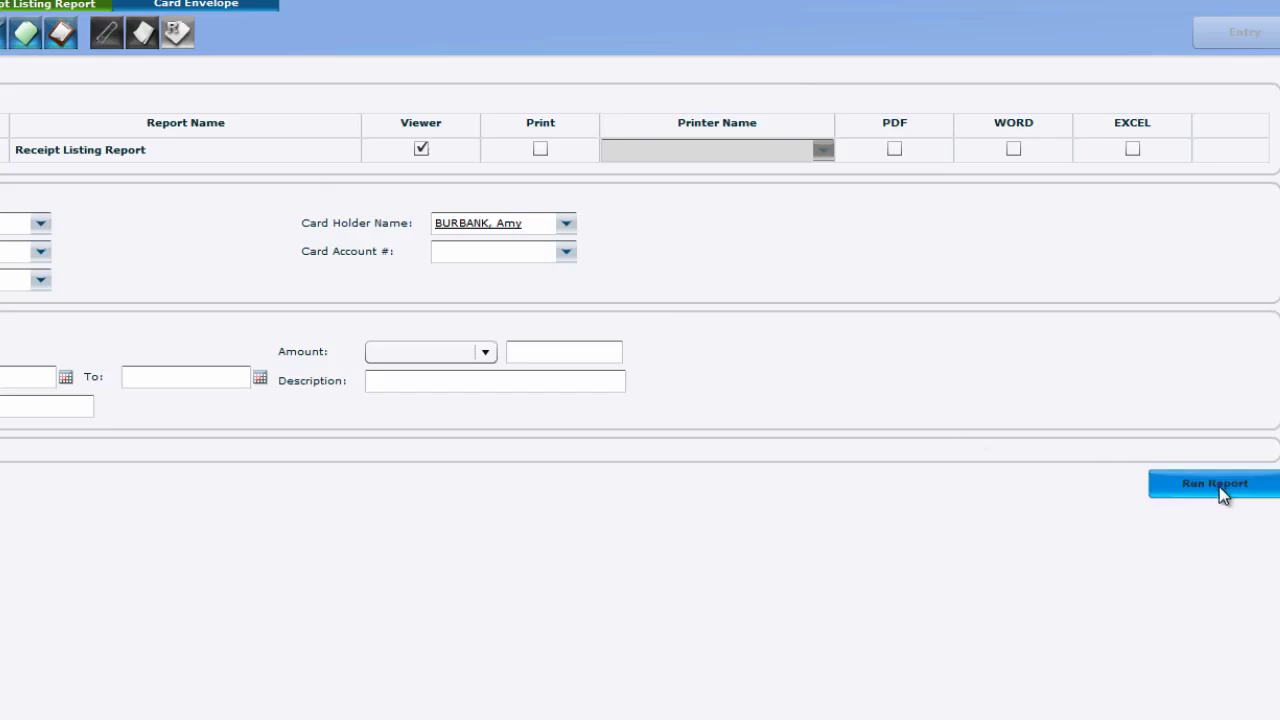
left_click(1219, 486)
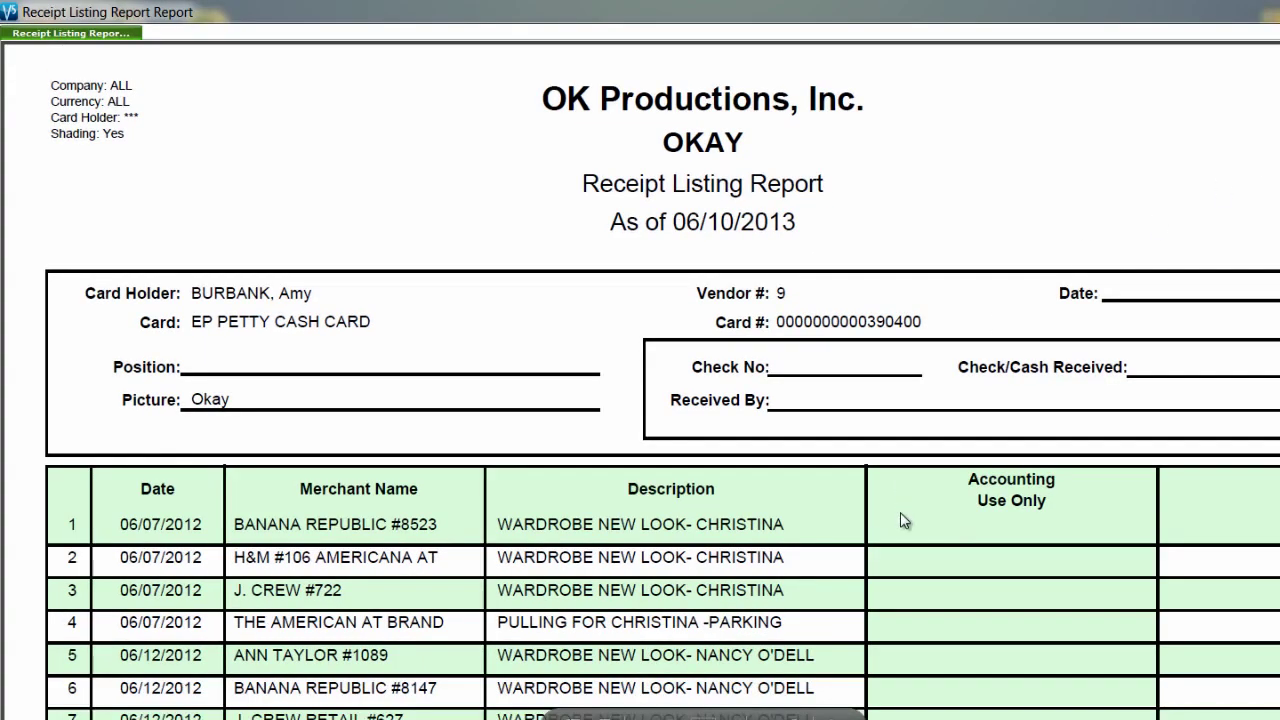
scroll(935, 552, "down", 5)
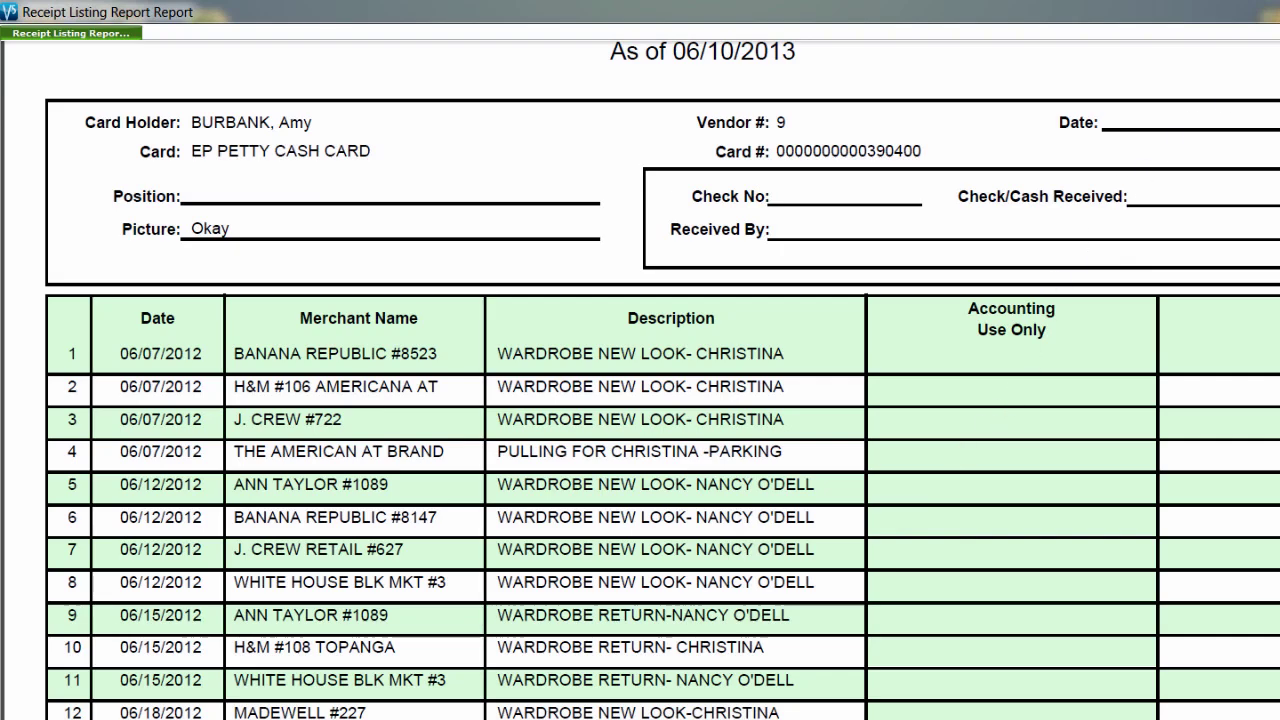
key("alt+F4")
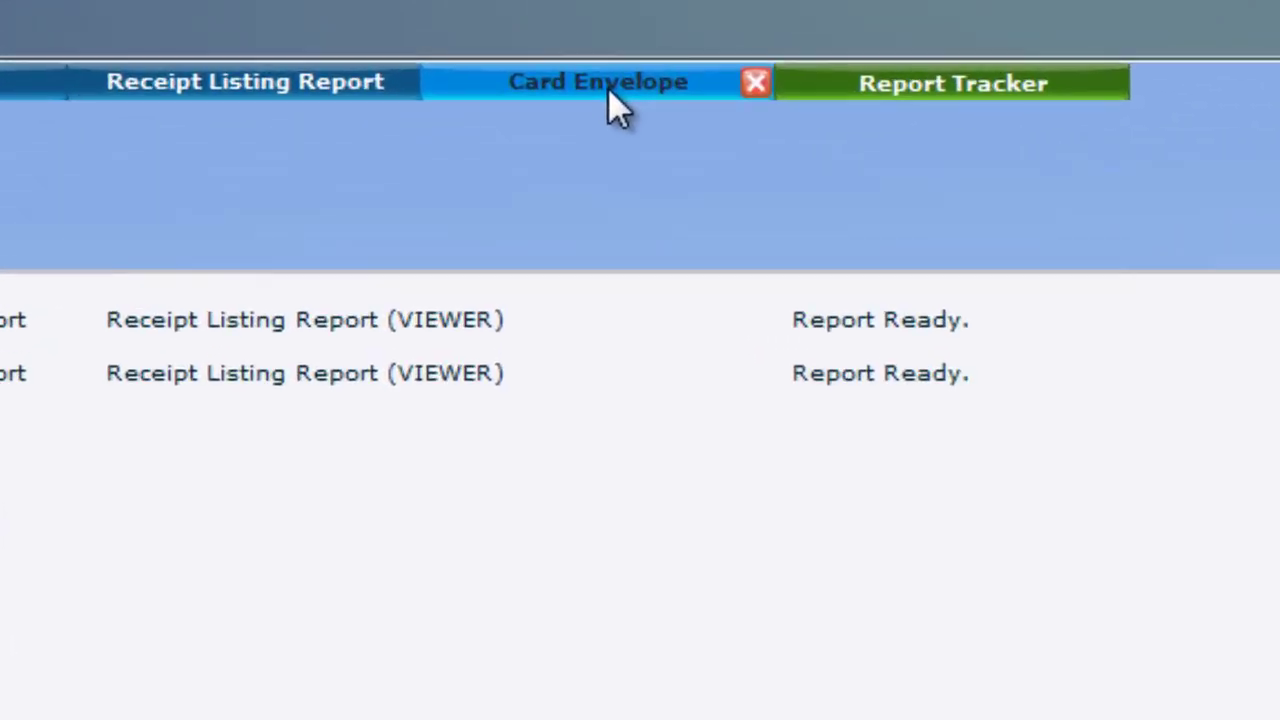
On the Card Envelope, pick the cardholder from autocomplete and enter 1,000.00 accounted for
left_click(608, 88)
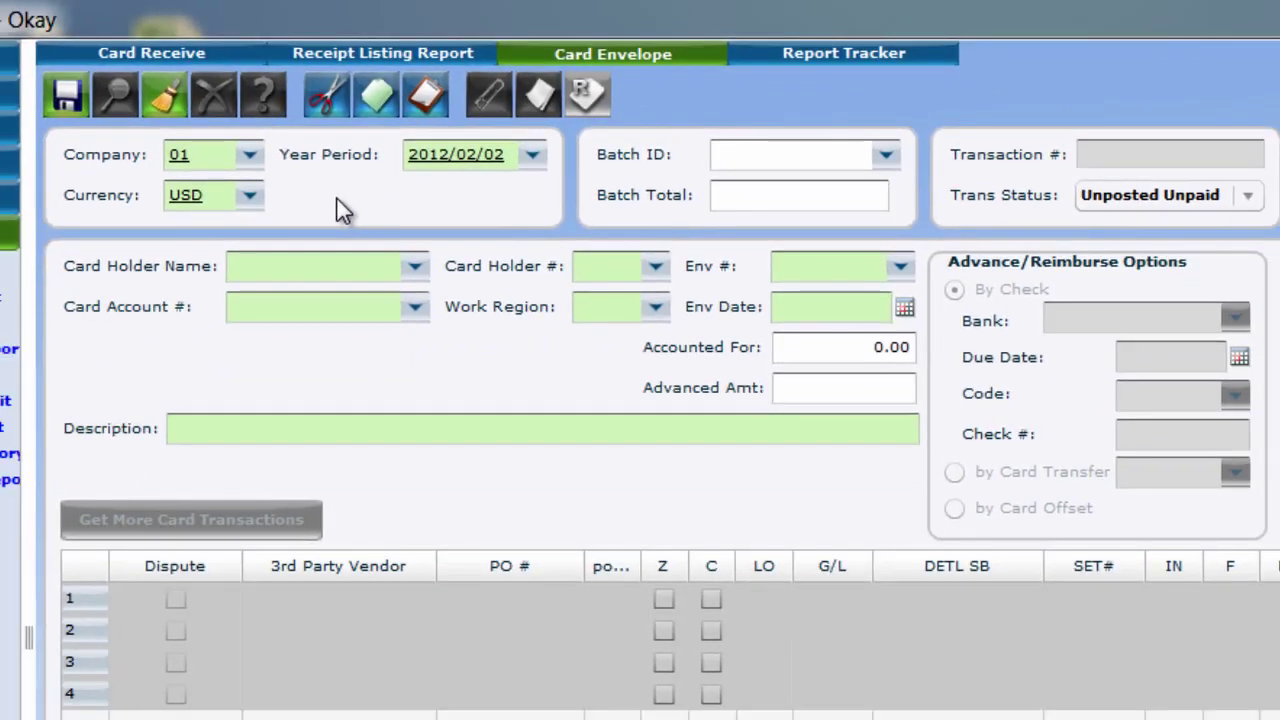
left_click(323, 258)
type("bu")
key("Down")
key("Return")
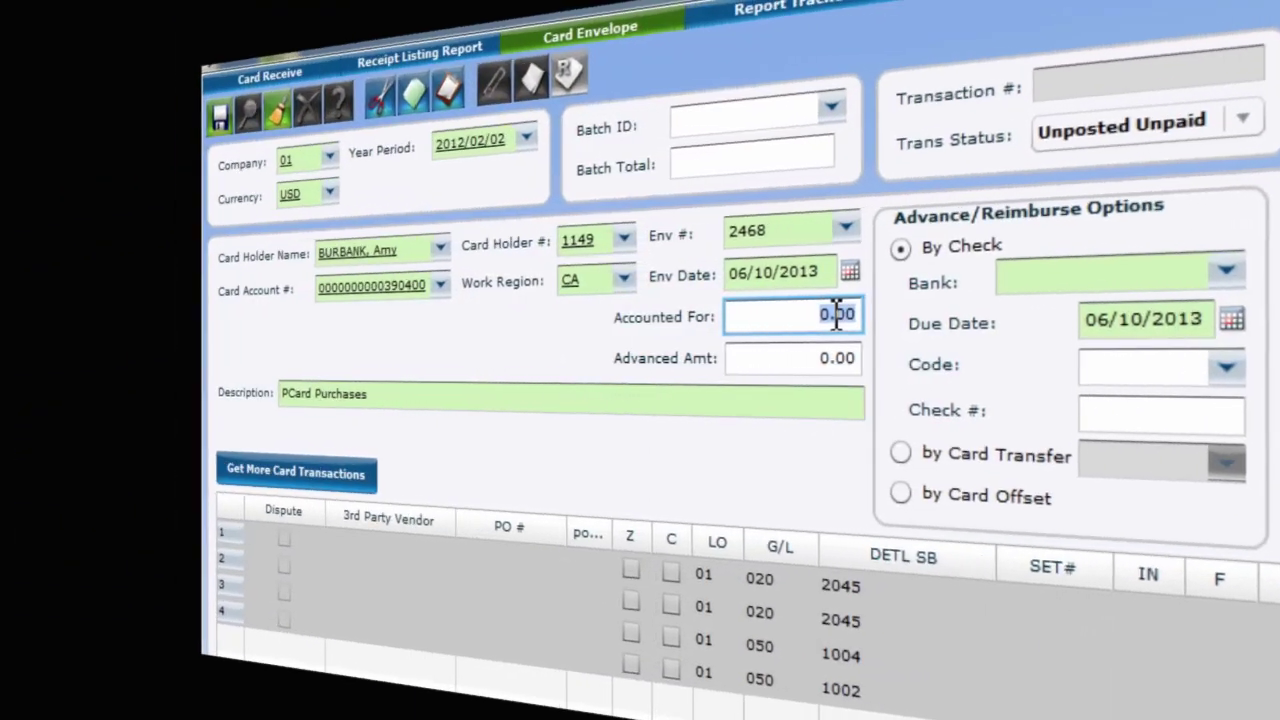
type("1,")
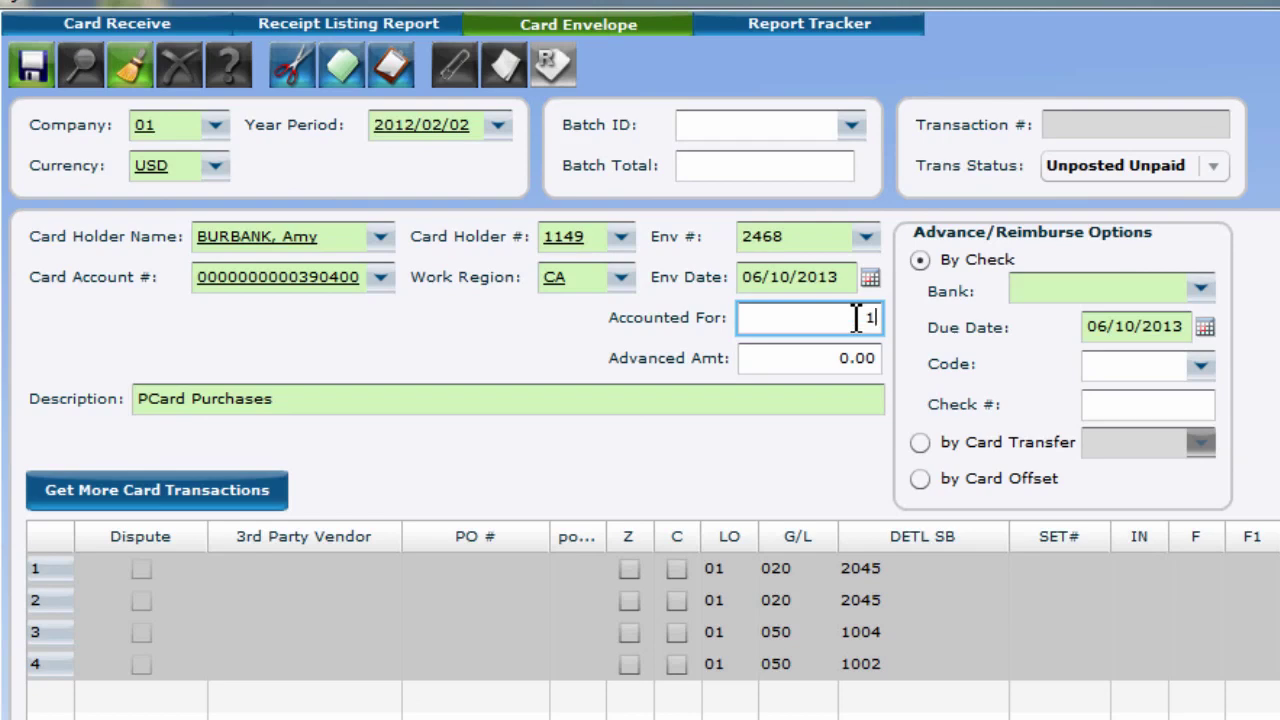
type("000.00")
left_click(680, 313)
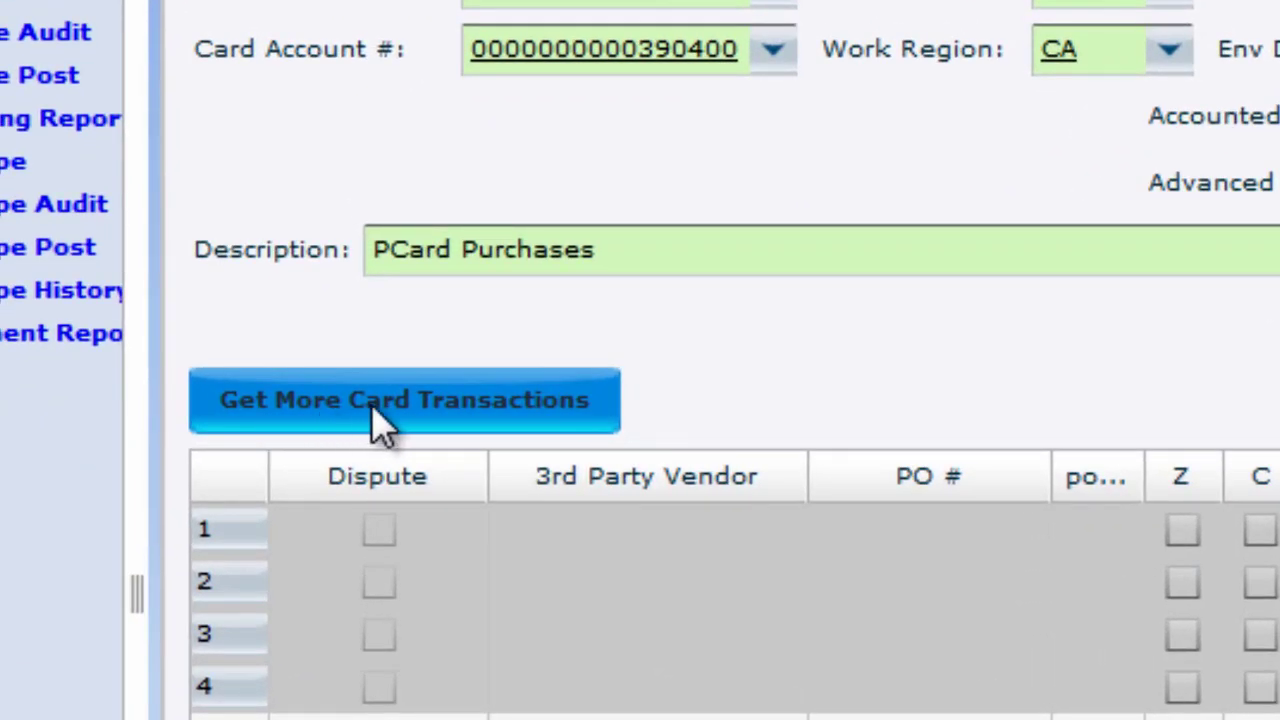
Add the Ann Taylor 370.62 and J. Crew 740.04 transactions to the envelope
left_click(505, 410)
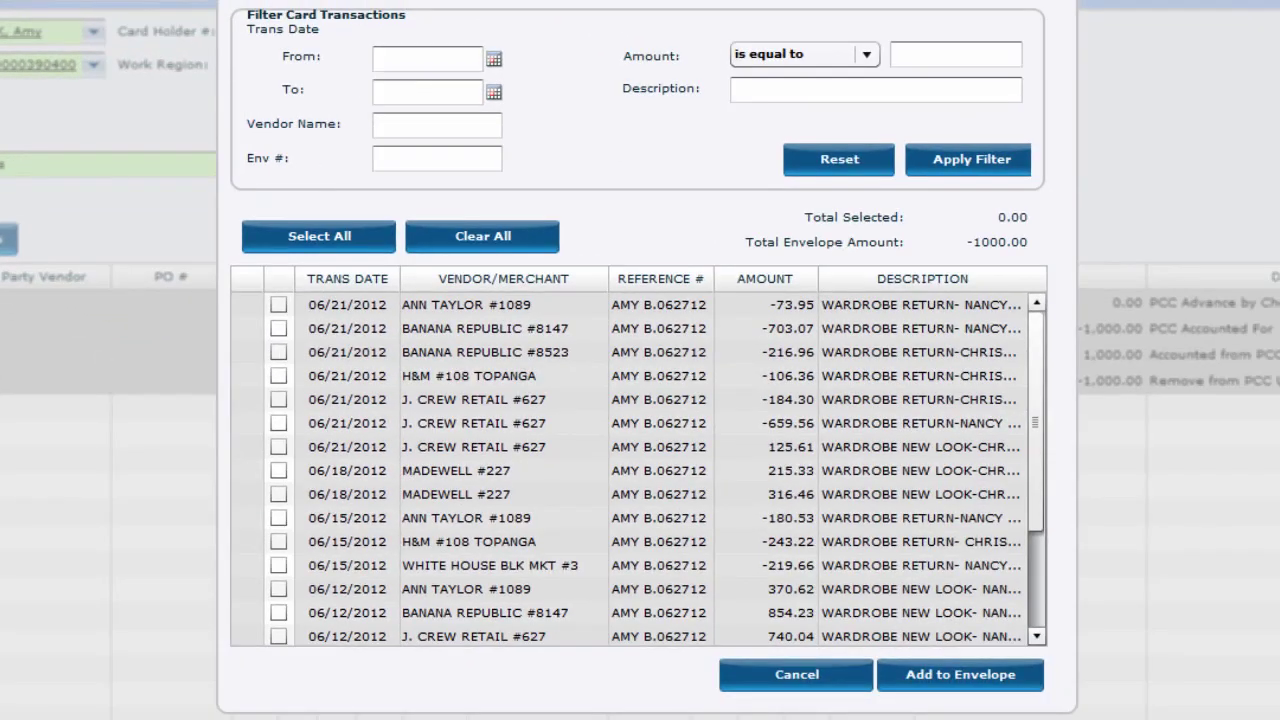
scroll(277, 457, "down", 2)
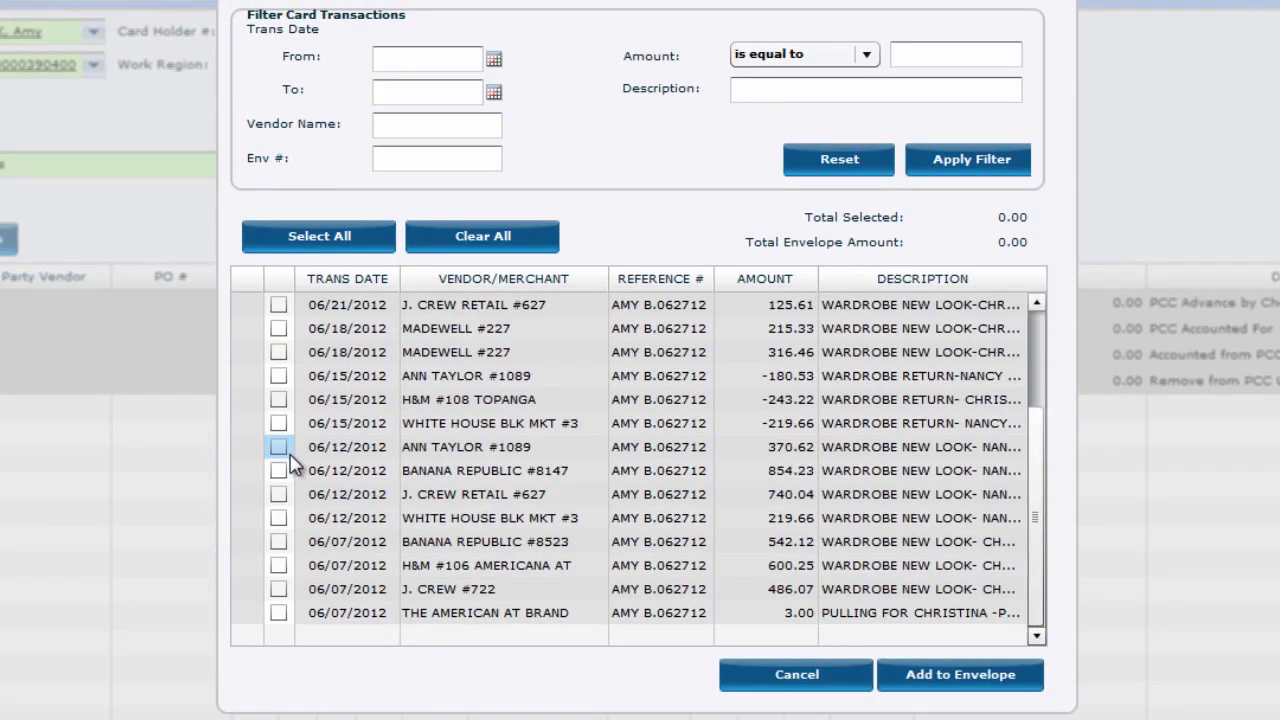
left_click(281, 450)
left_click(278, 494)
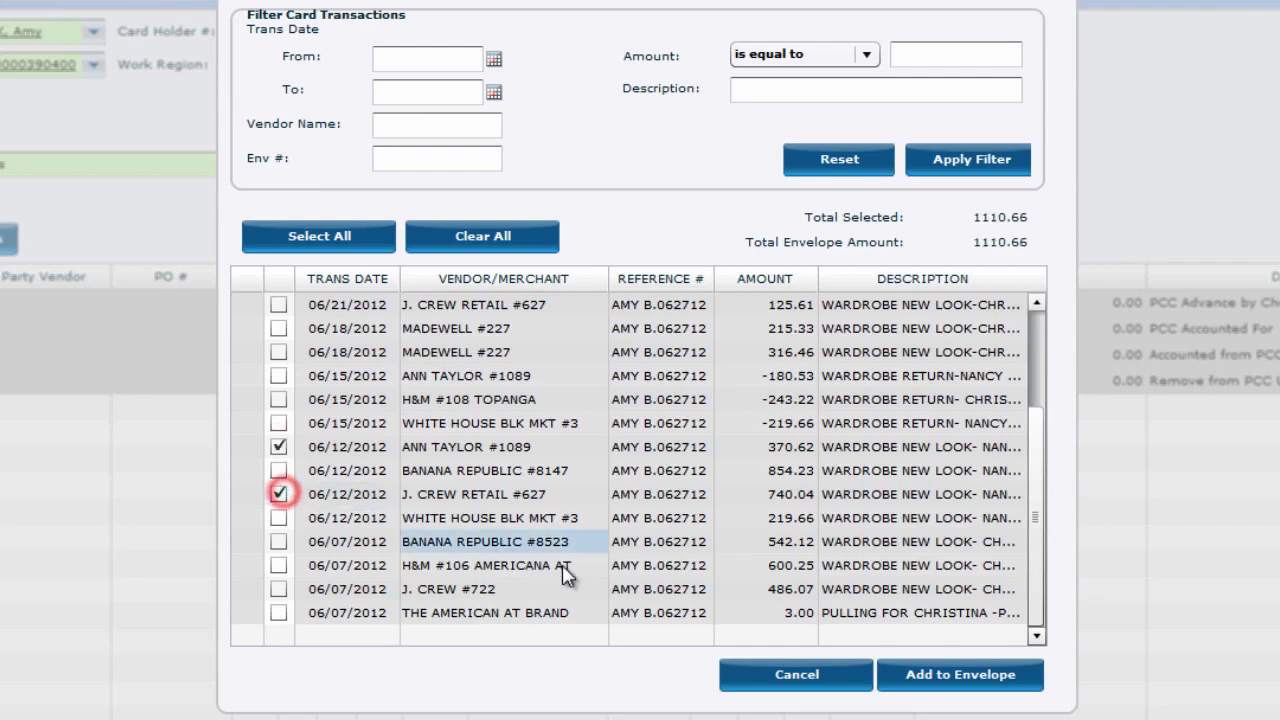
left_click(922, 686)
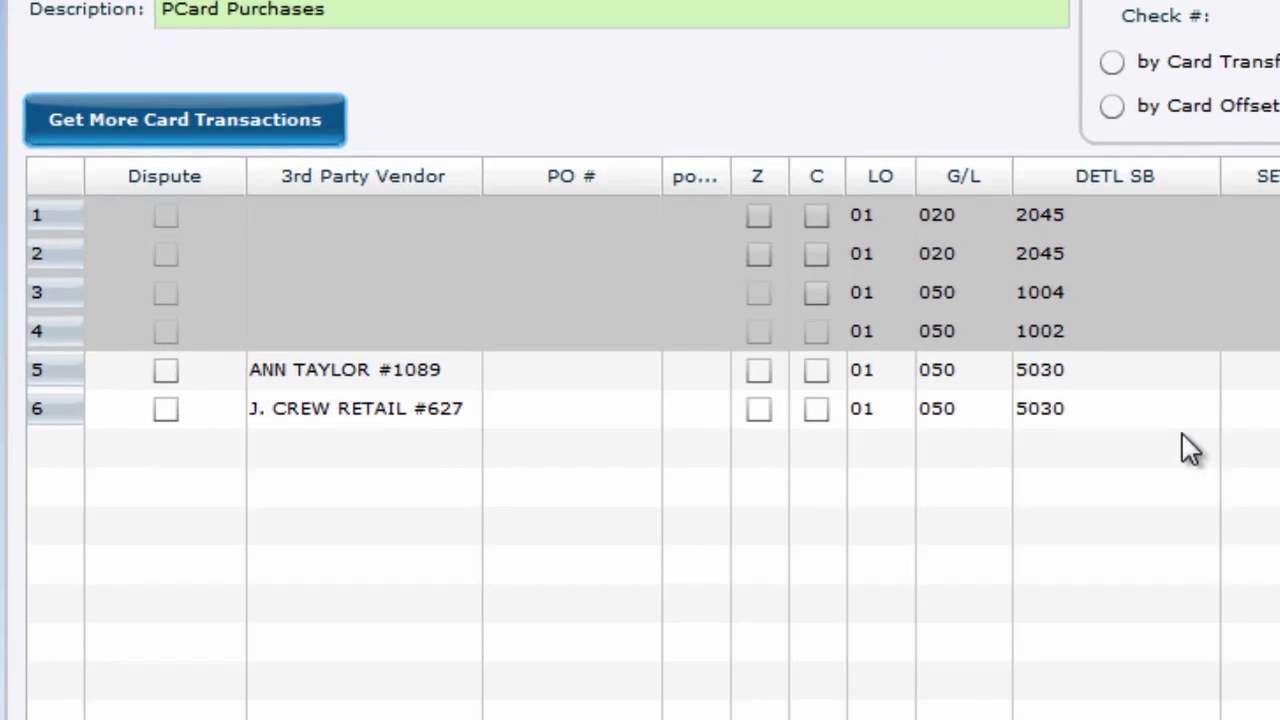
left_click(978, 408)
key("Up")
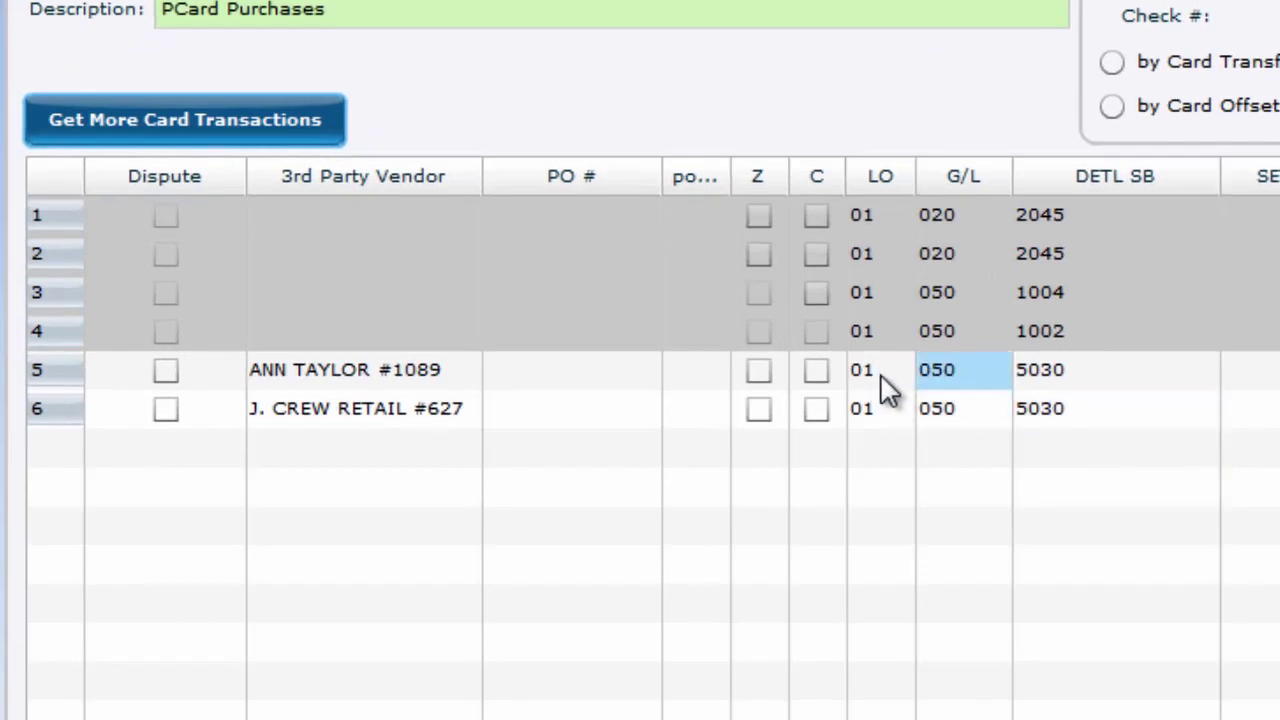
left_click(1113, 375)
left_click(1120, 406)
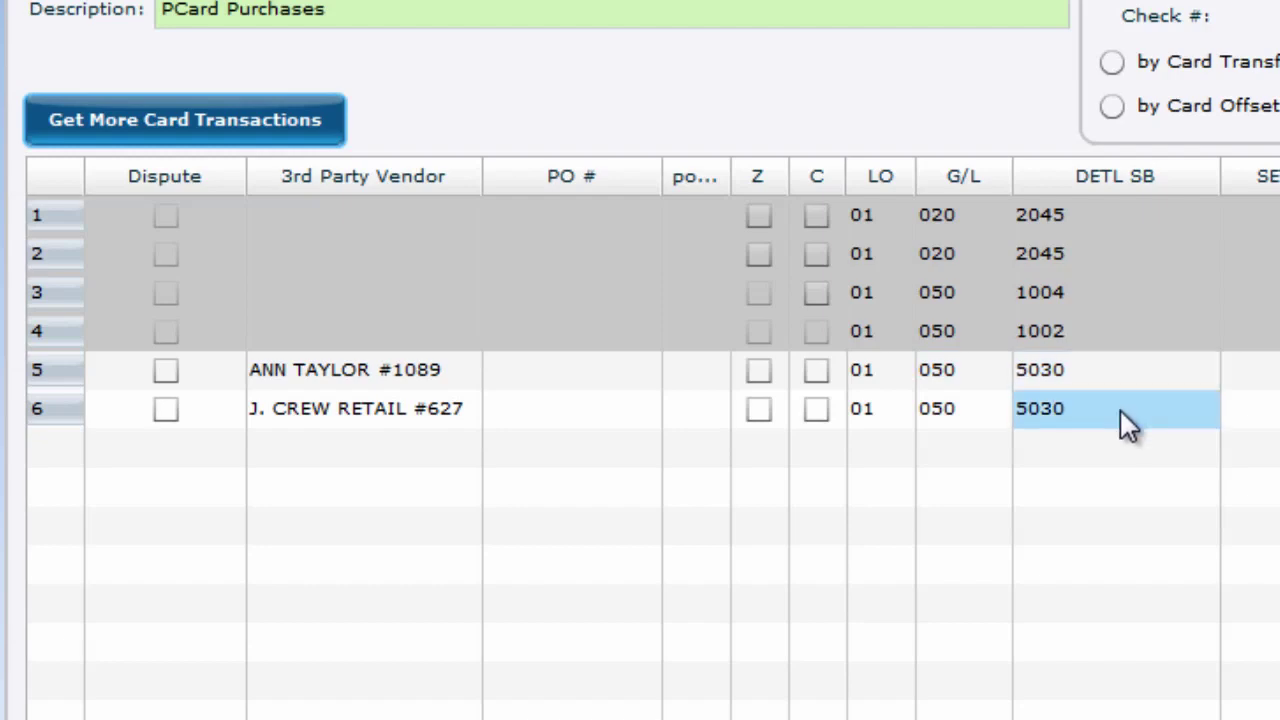
left_click(948, 412)
left_click(864, 412)
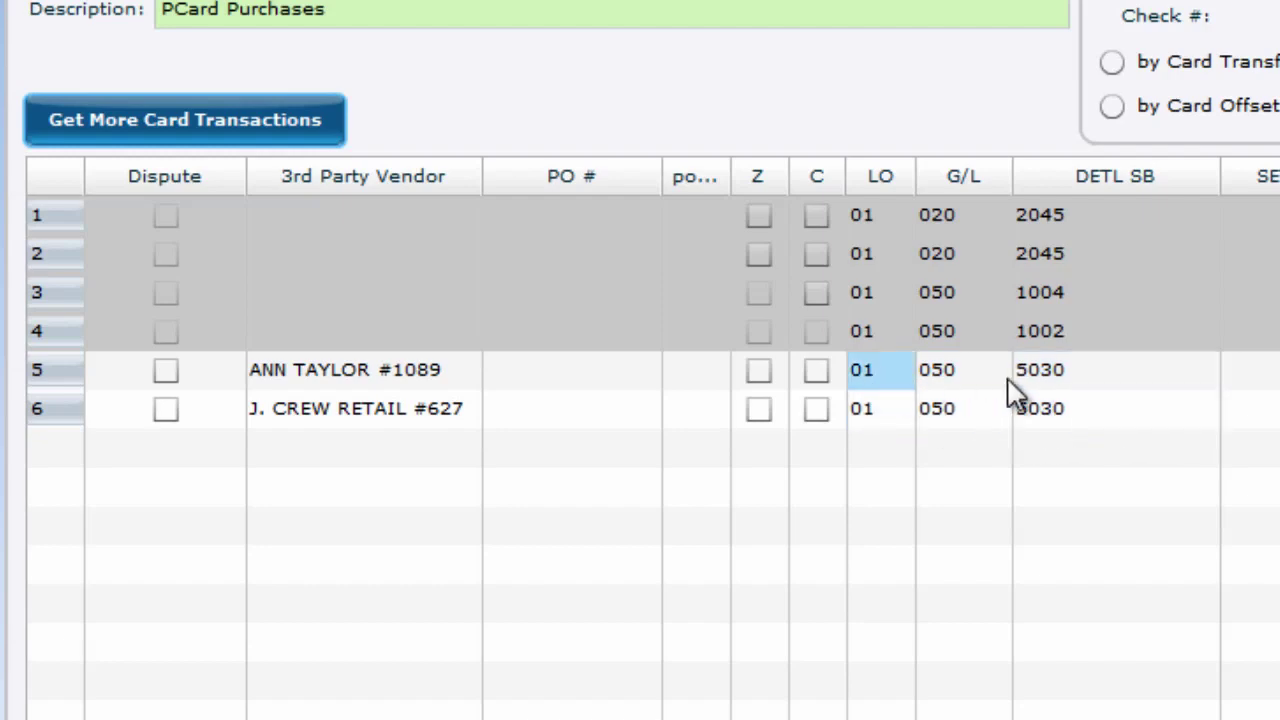
key("Up")
key("Right")
key("Right")
key("Right")
left_click(986, 376)
left_click(683, 420)
left_click(876, 415)
left_click(894, 374)
left_click(703, 415)
right_click(703, 416)
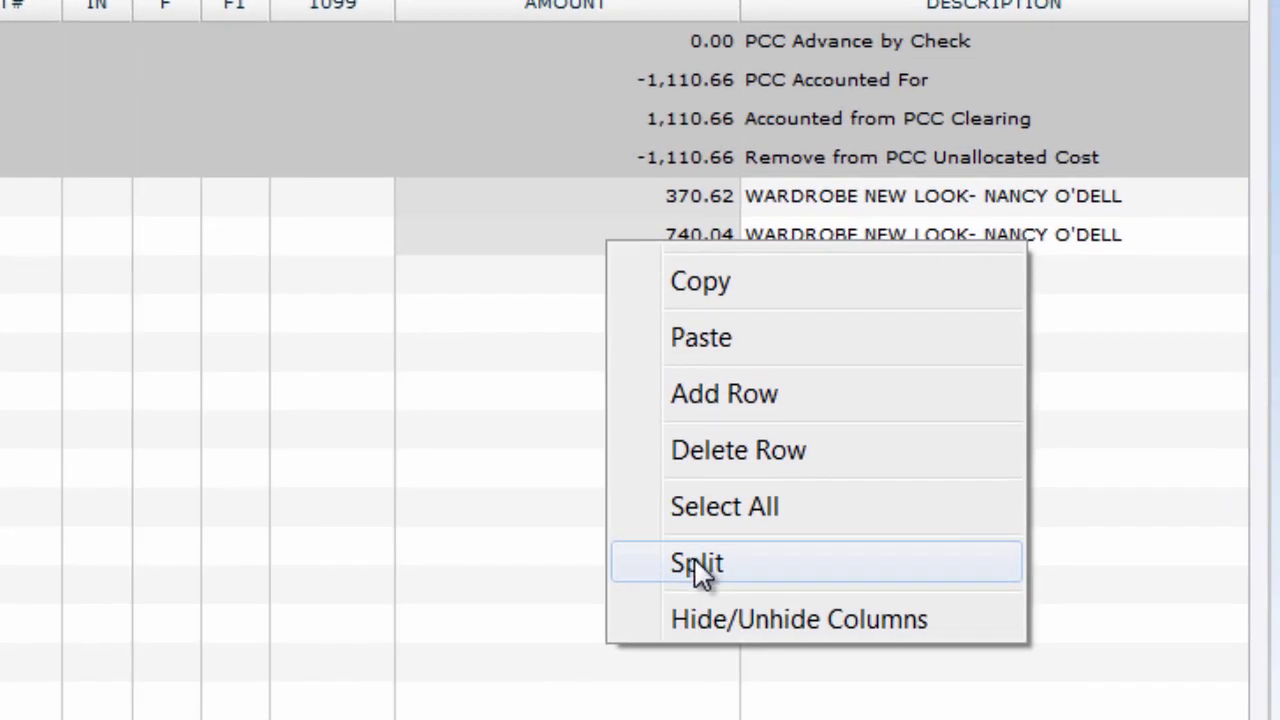
left_click(551, 417)
left_click(331, 320)
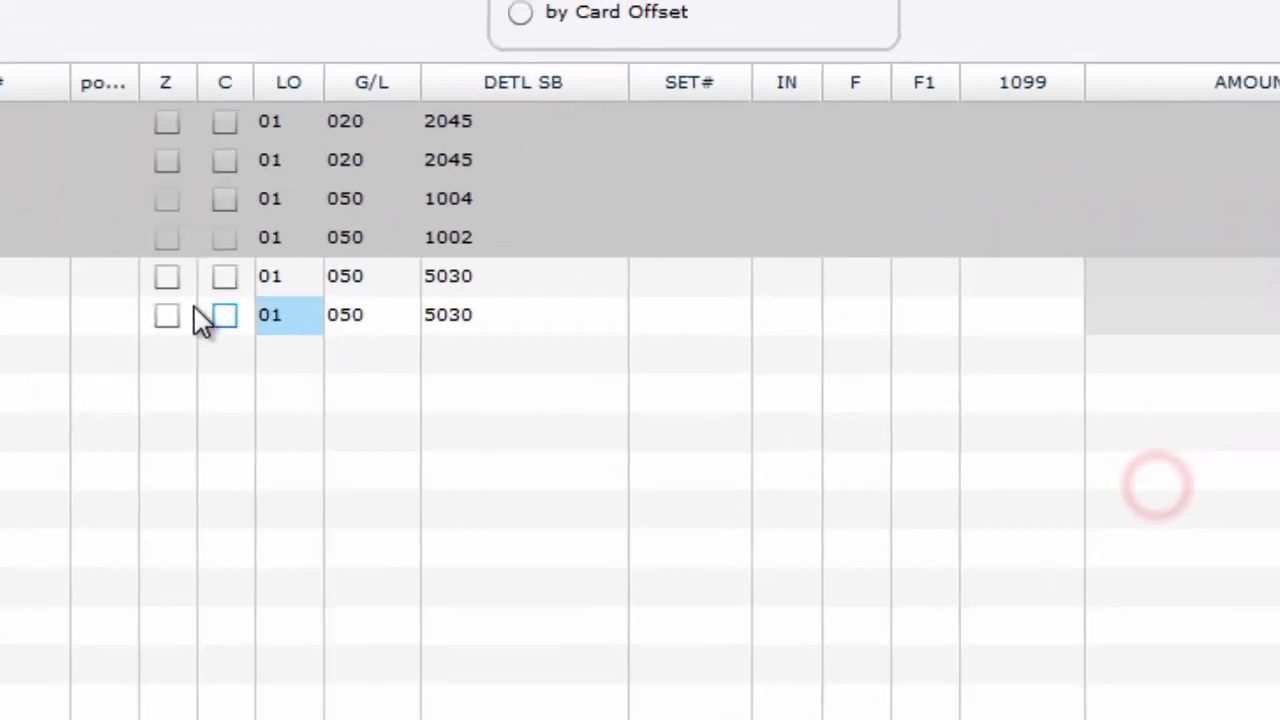
left_click(612, 350)
left_click(602, 383)
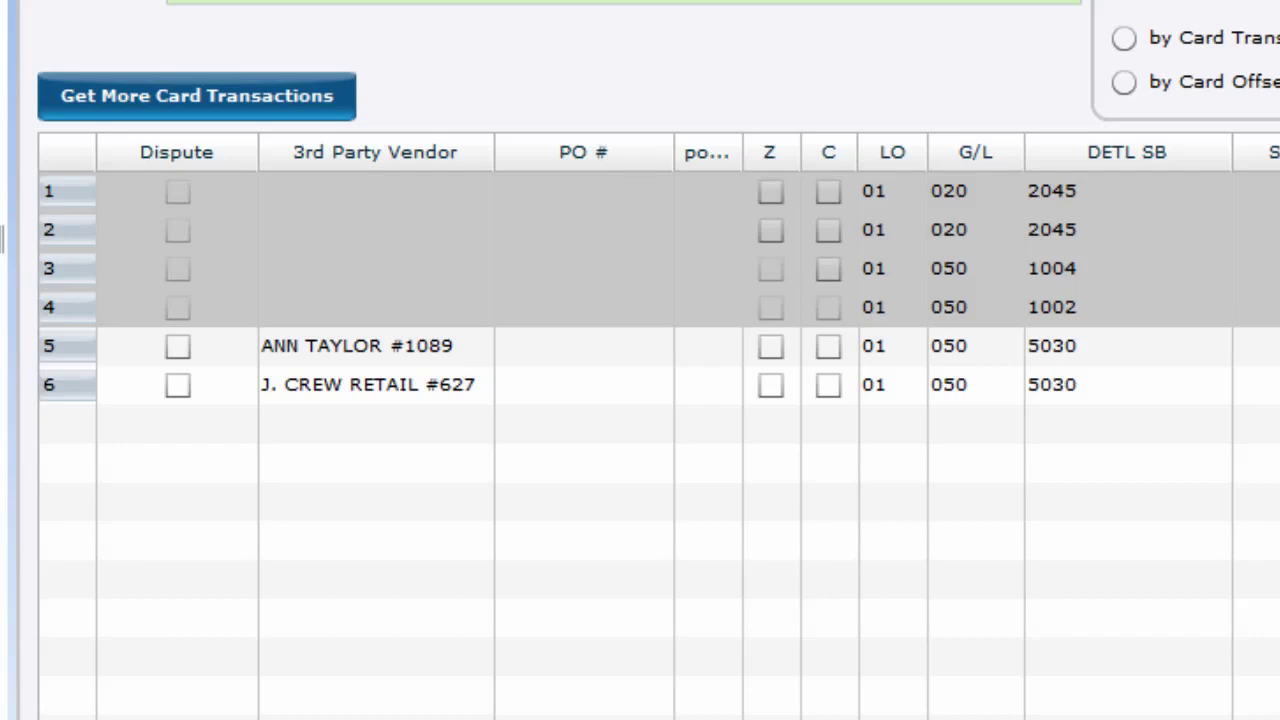
Tick and untick Dispute on the J. Crew row 6, then go to Advanced Amt
left_click(180, 386)
left_click(180, 386)
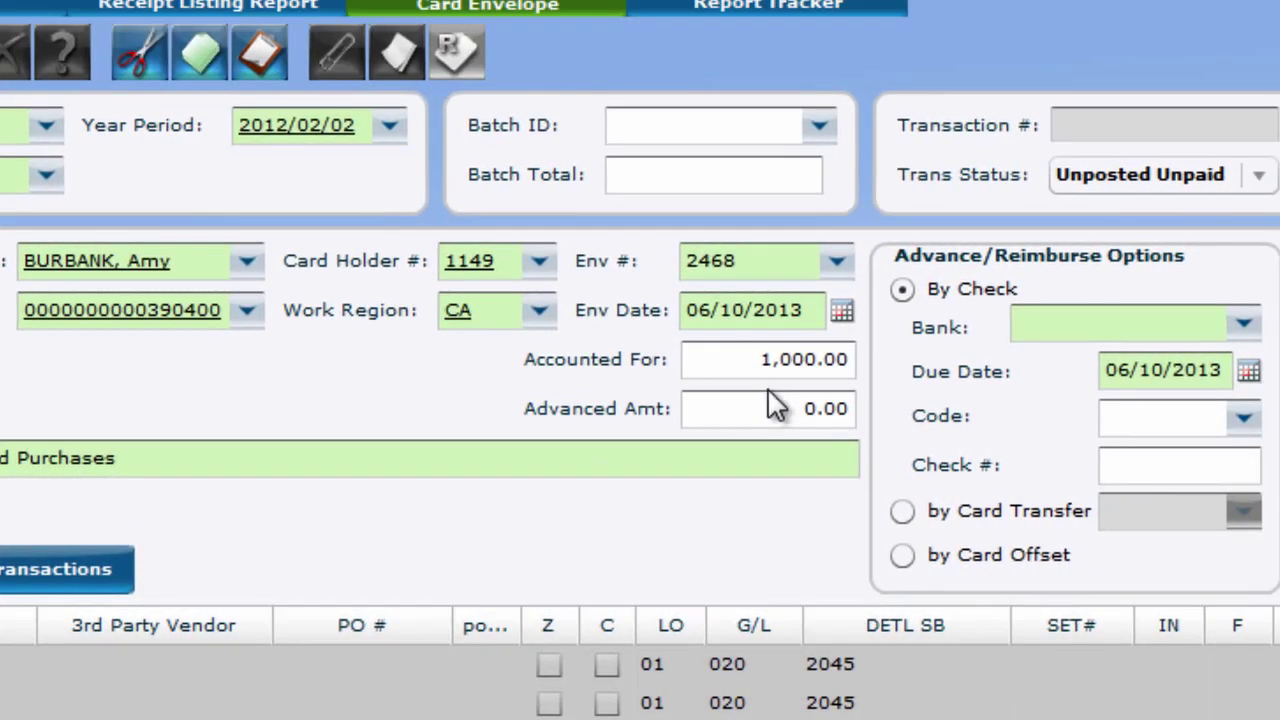
left_click(776, 412)
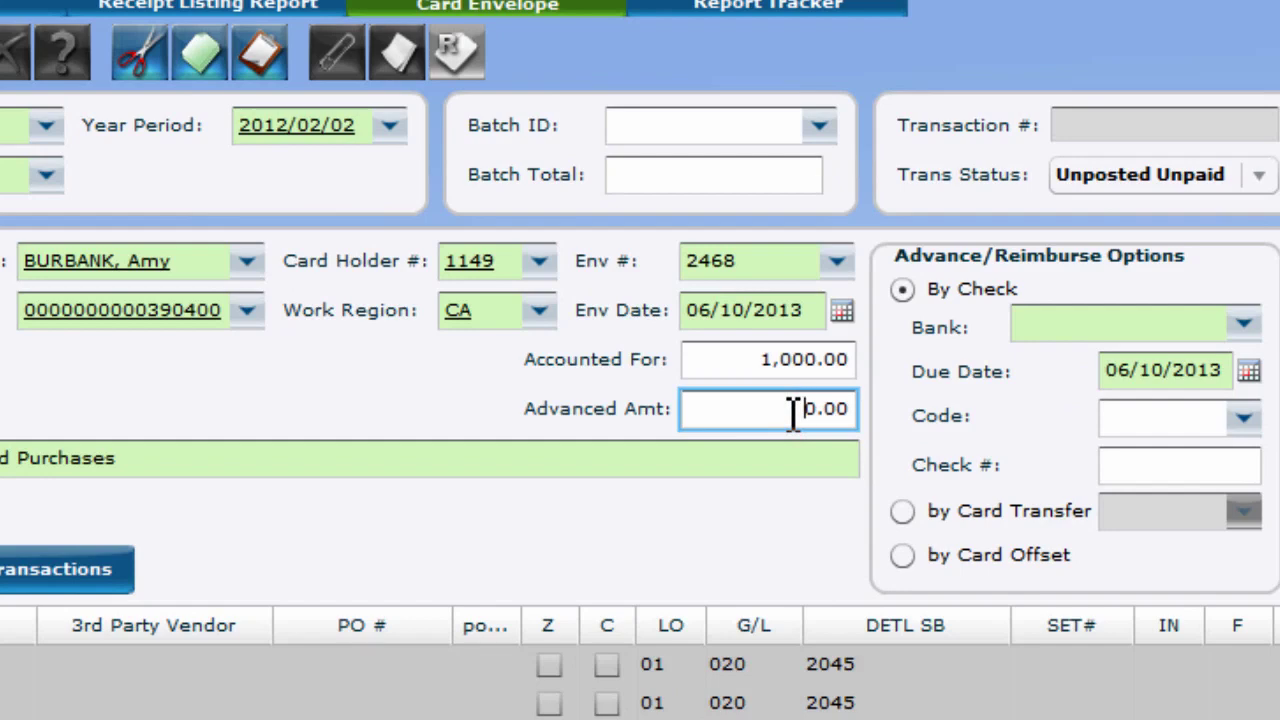
Enter a 1000 advance and choose City National Bank for the check
type("1000")
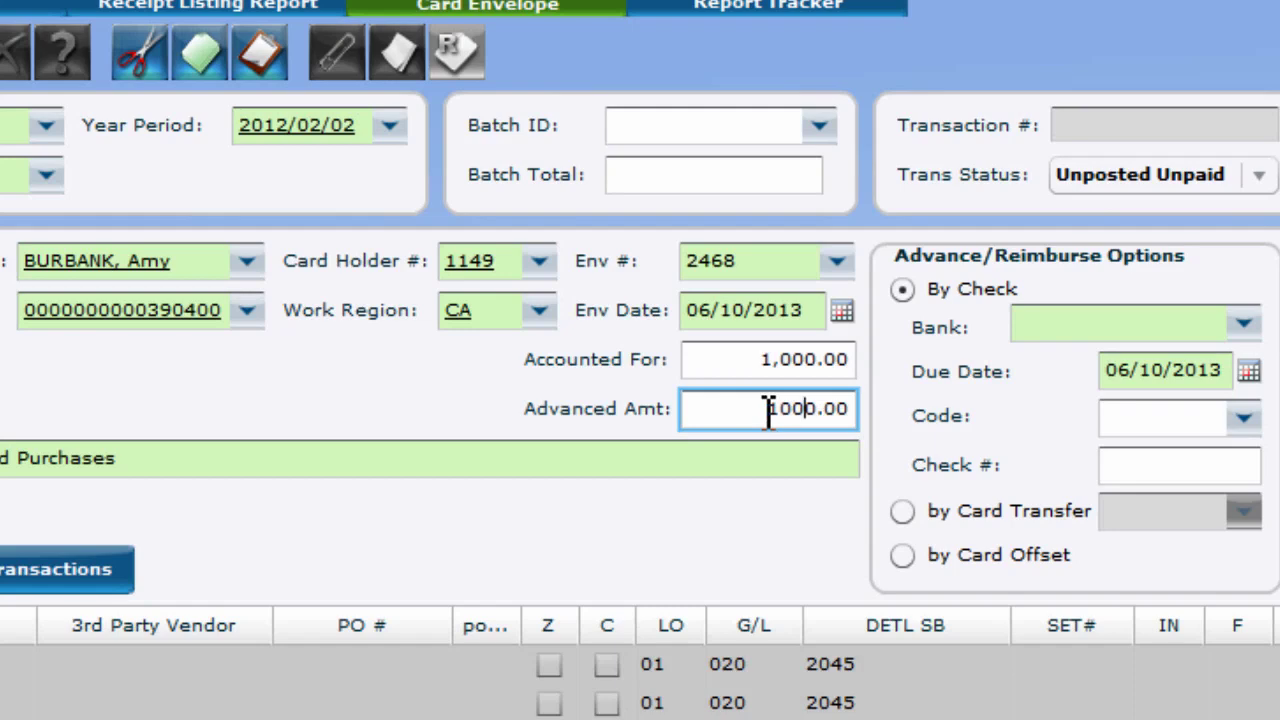
left_click(1075, 326)
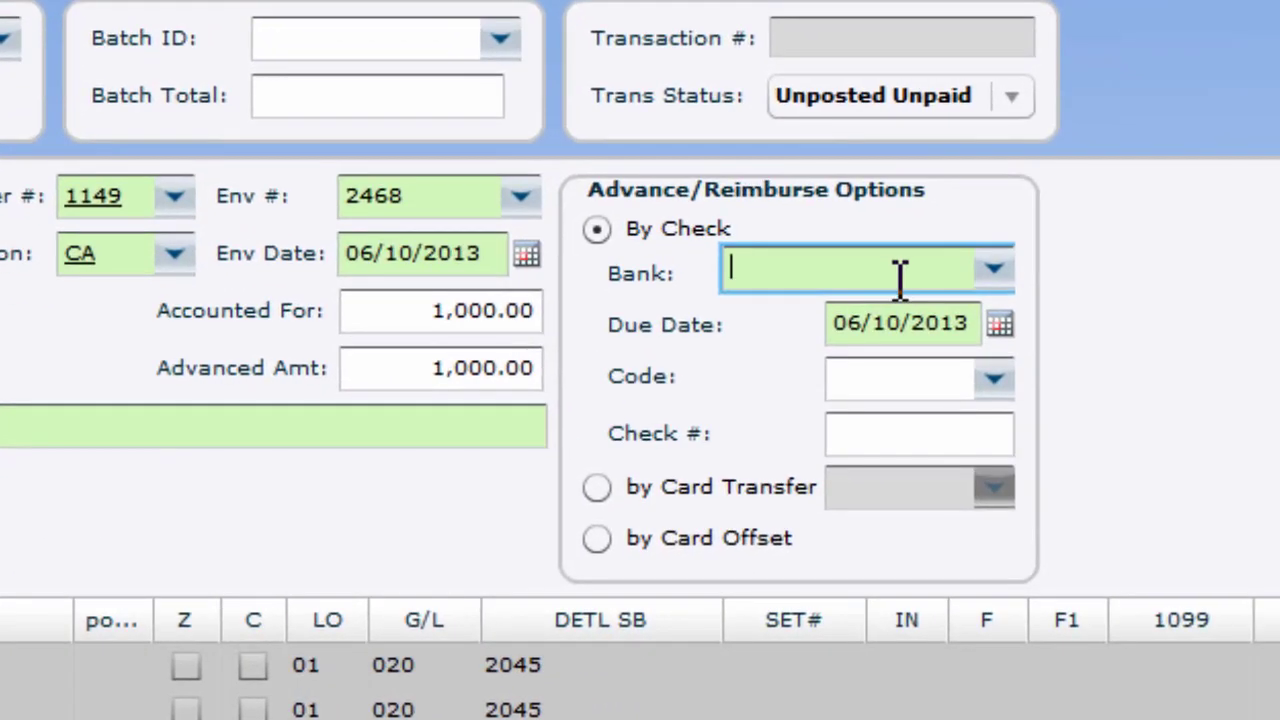
type("c")
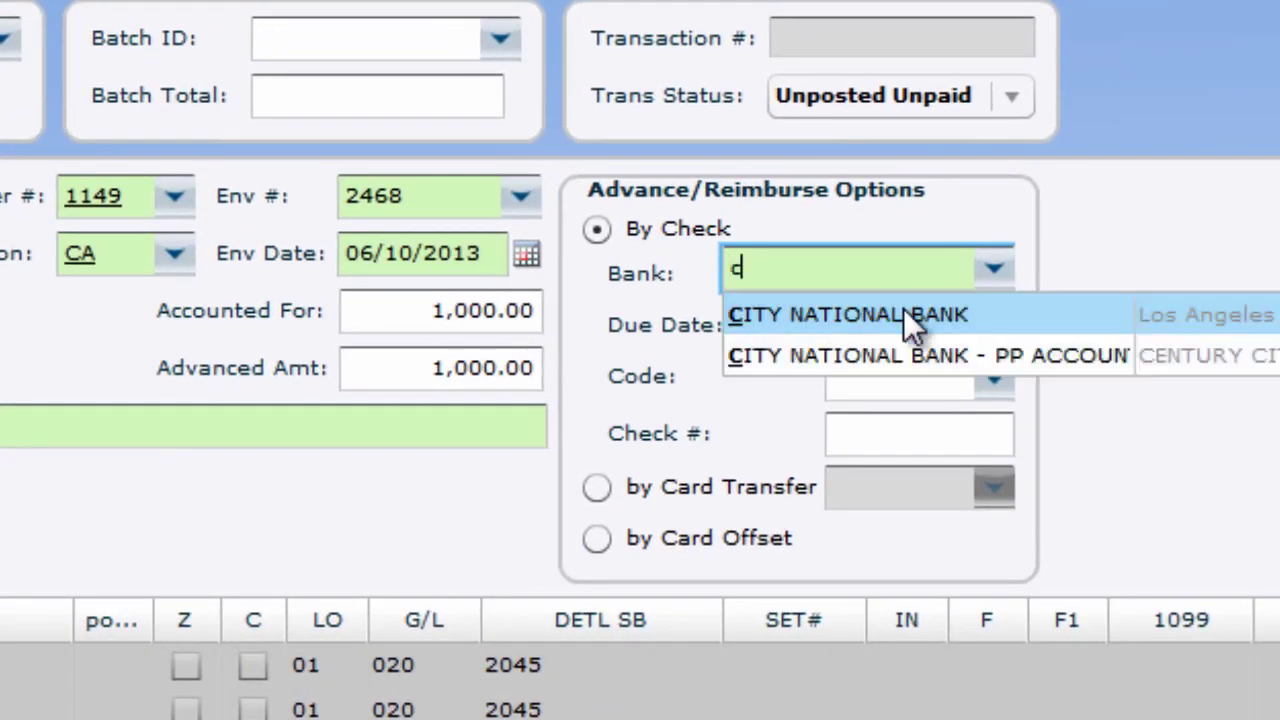
left_click(903, 312)
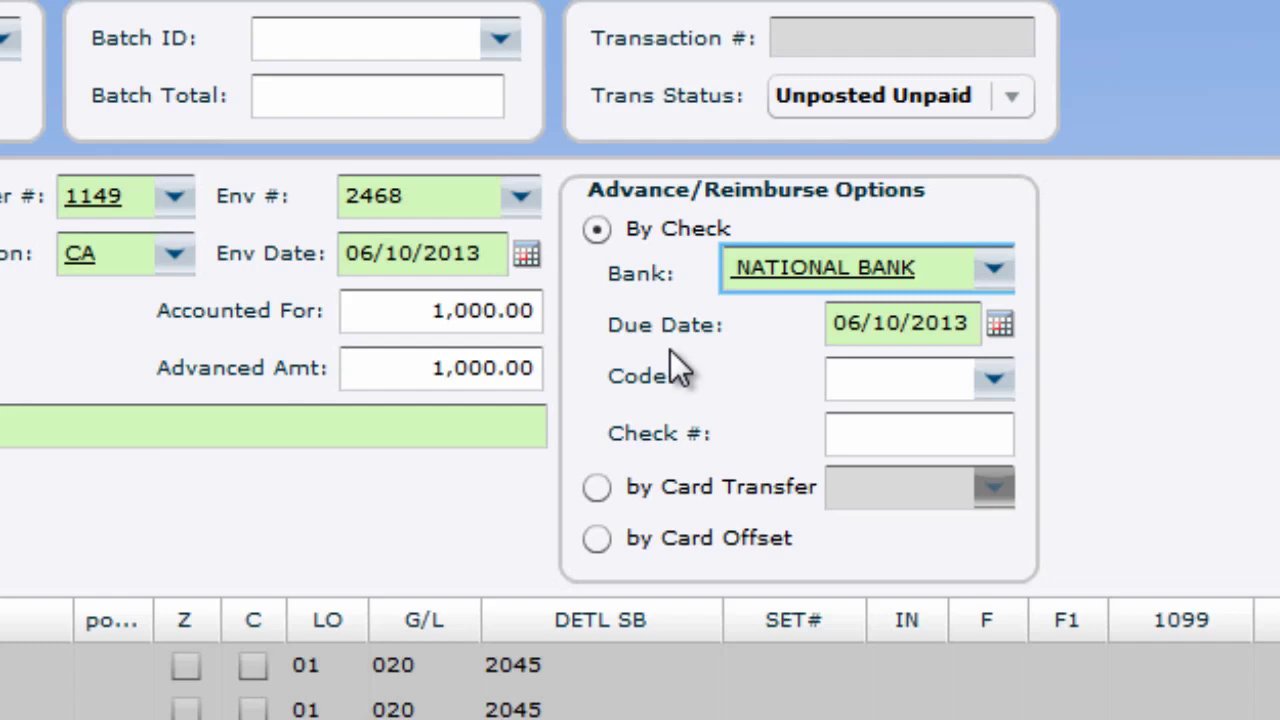
Switch the advance/reimburse option from by check to by Card Offset
left_click(657, 486)
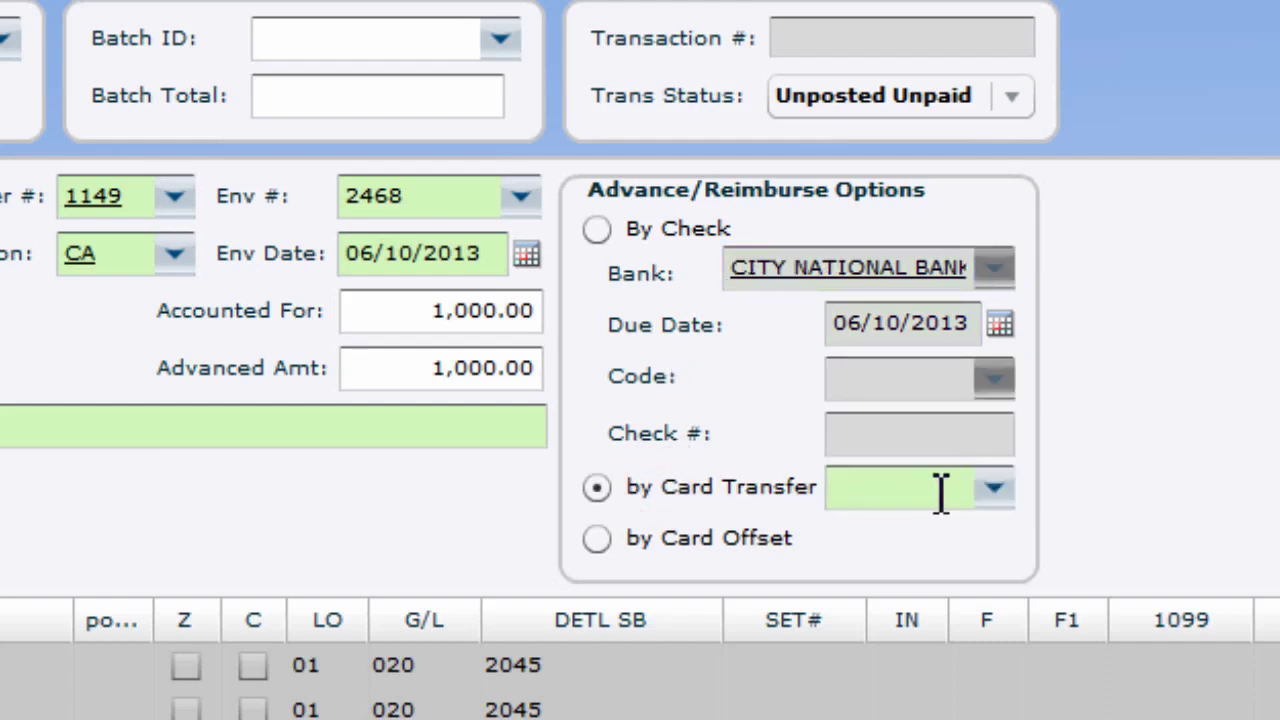
left_click(726, 532)
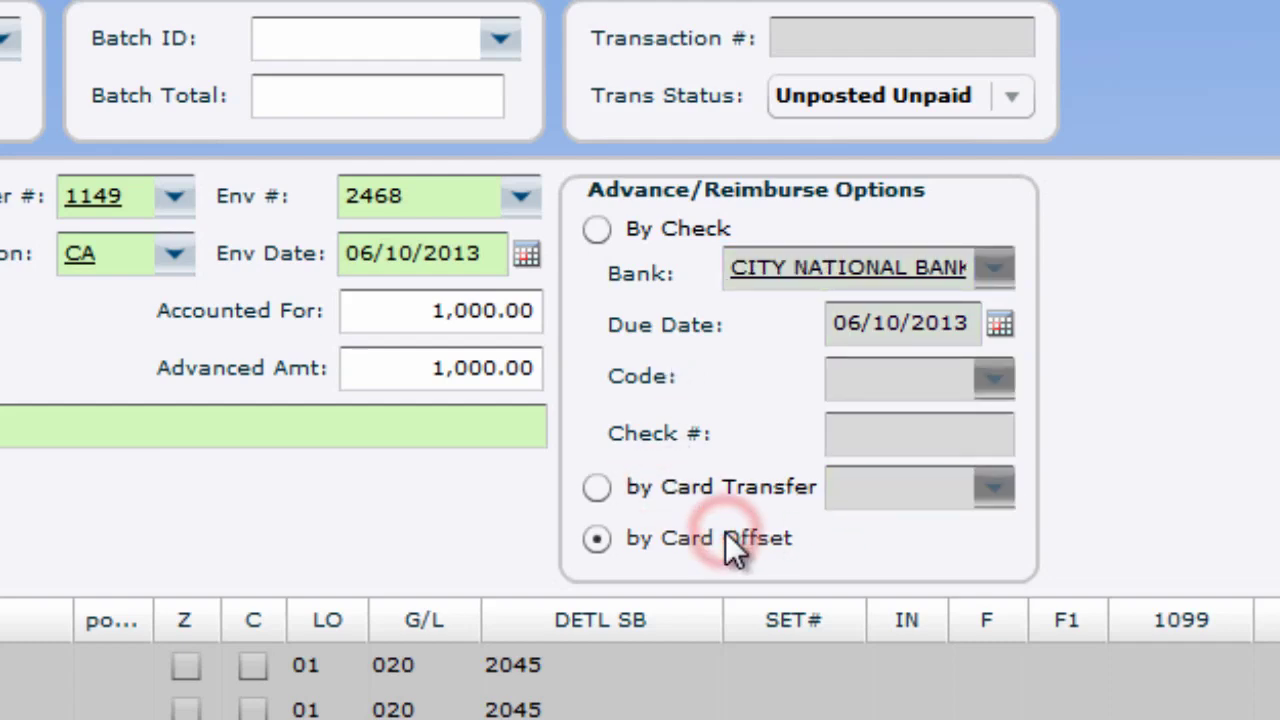